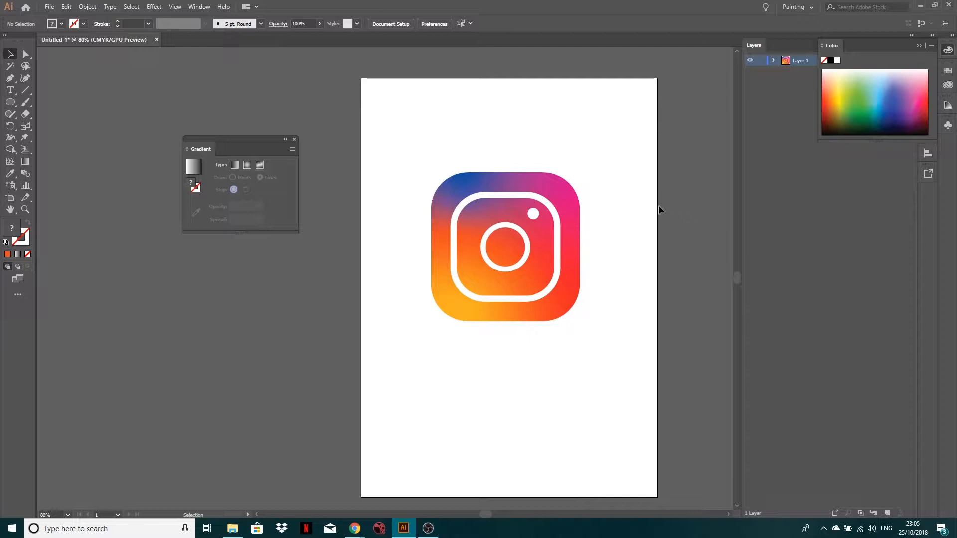
Collapse the Color panel and move the whole Instagram logo artwork to the artboard's upper-left corner.
left_click(918, 47)
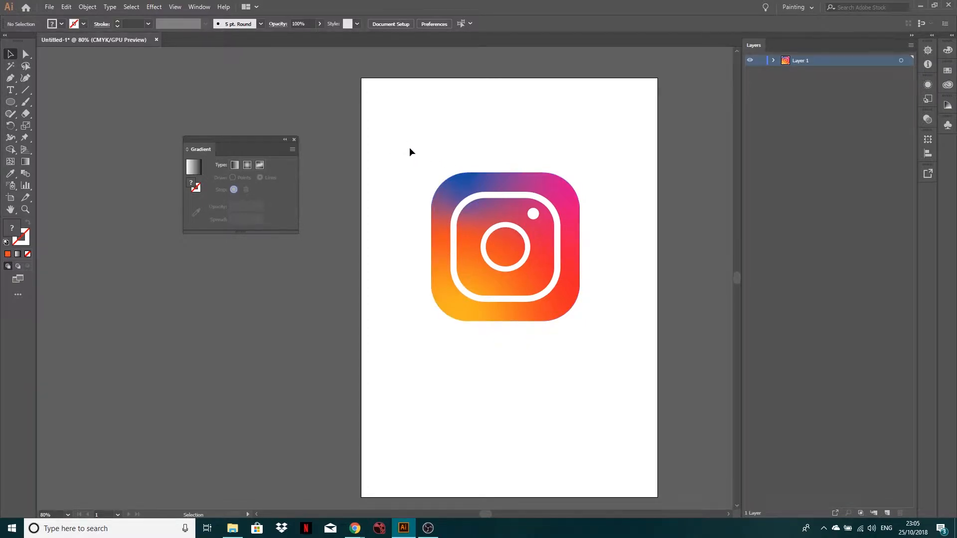
left_click_drag(407, 146, 633, 351)
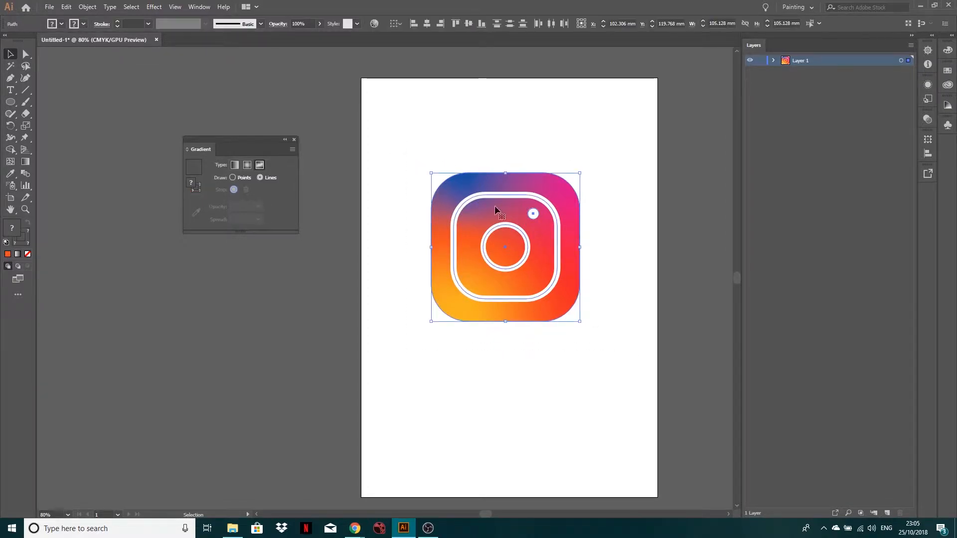
left_click_drag(513, 265, 451, 177)
Rename Layer 1 as "Instagram logo".
double_click(801, 60)
type("In")
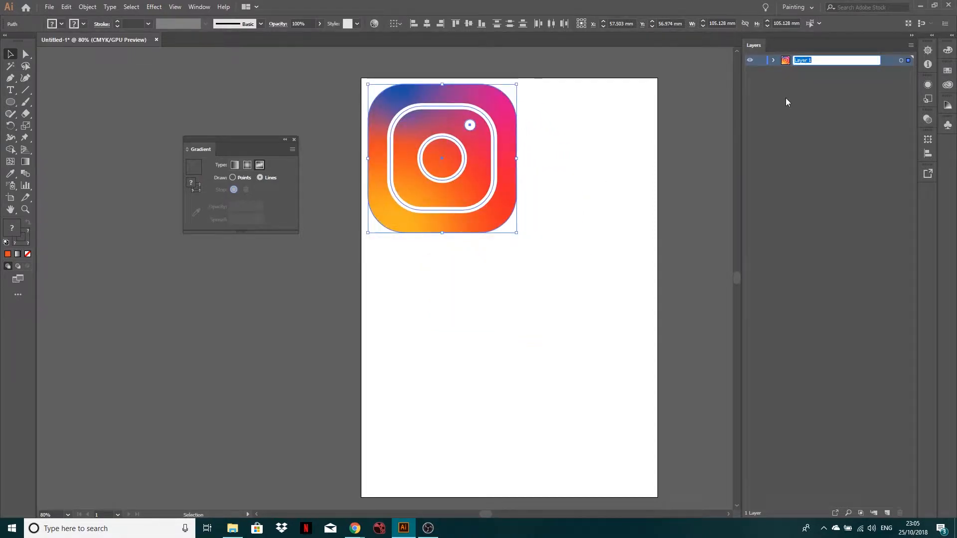
type("stagram logo")
key("Return")
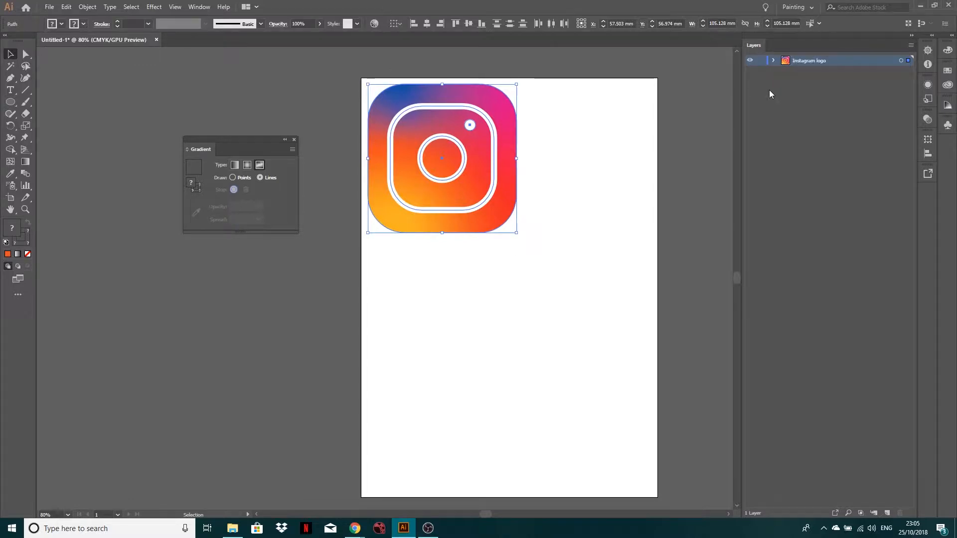
Lock and hide the Instagram logo layer, and add a new layer above it.
left_click(759, 60)
left_click(750, 61)
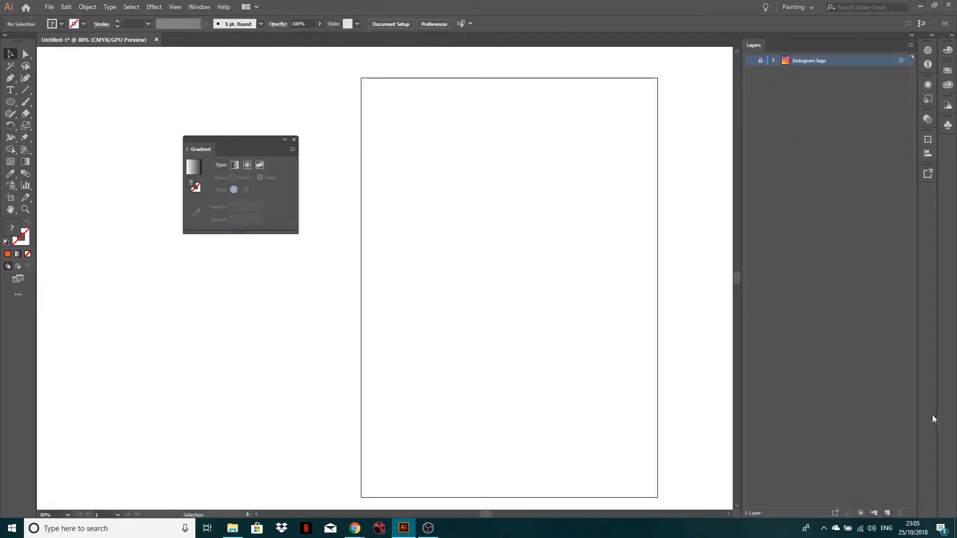
left_click(888, 513)
key("ctrl+y")
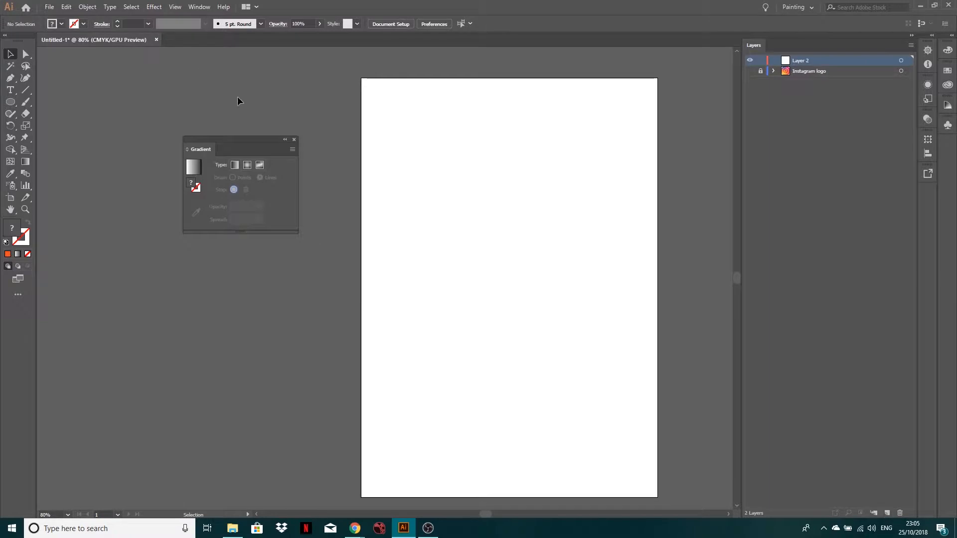
Draw an ellipse about 160.5 mm wide and 151 mm high in the artboard's upper half, and activate the Gradient tool.
left_click_drag(17, 103, 51, 123)
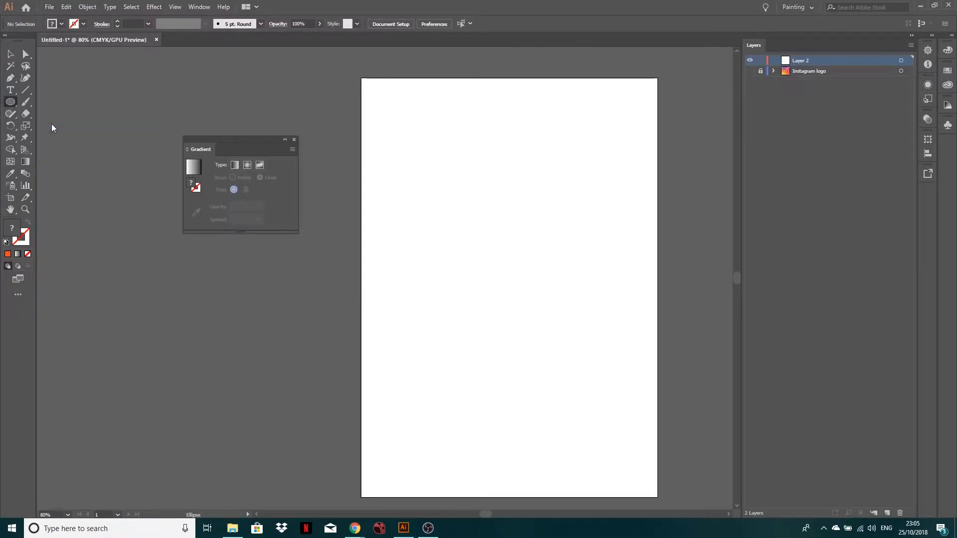
left_click_drag(402, 128, 628, 341)
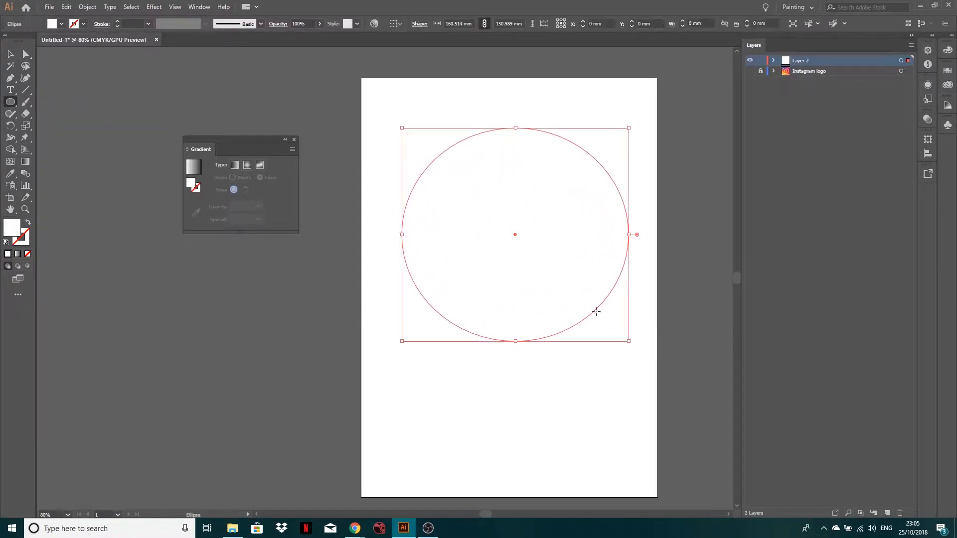
left_click(26, 164)
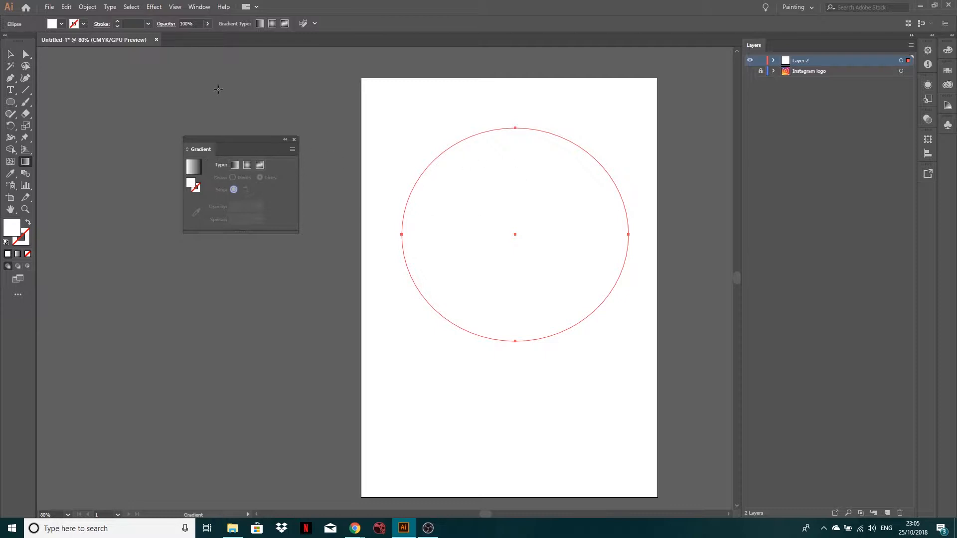
left_click(199, 4)
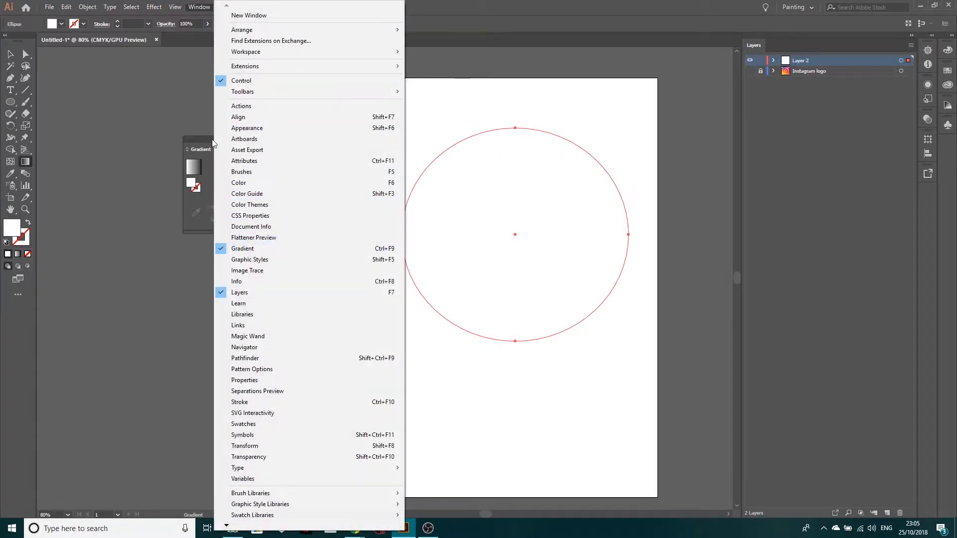
left_click(206, 146)
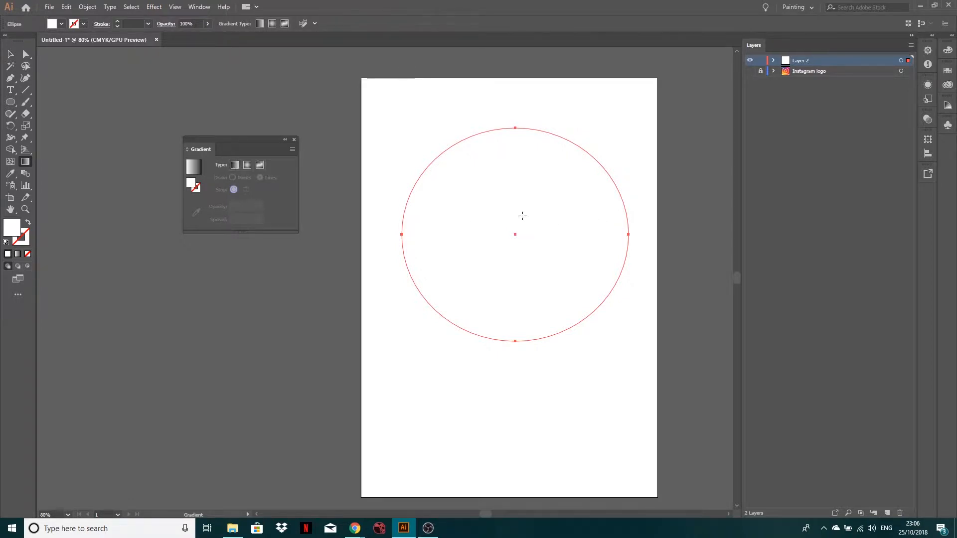
Try a linear and a radial gradient on the ellipse, moving the radial black stop to 70.86% and the white stop to 16.98%.
left_click(236, 165)
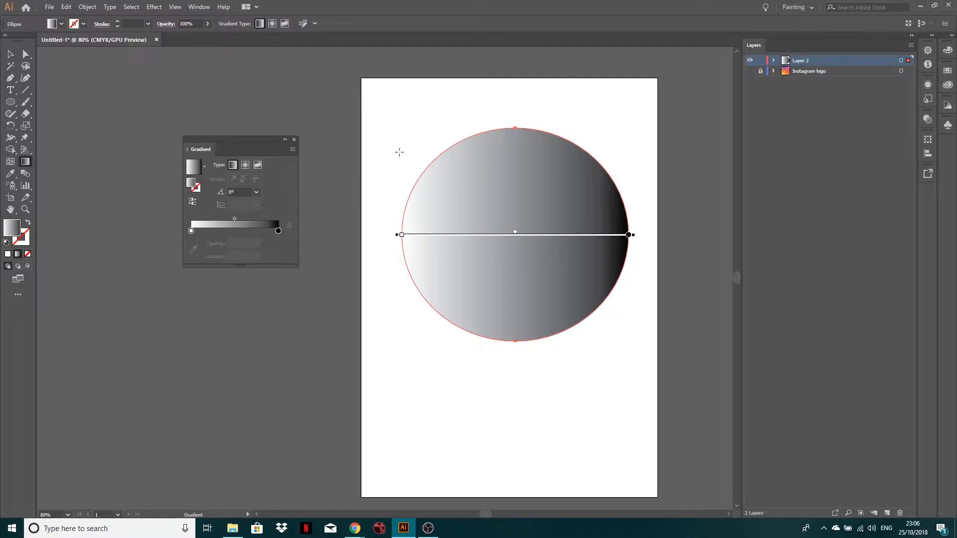
left_click(245, 165)
mouse_move(515, 235)
left_mouse_down()
mouse_move(592, 236)
mouse_move(510, 235)
left_mouse_up()
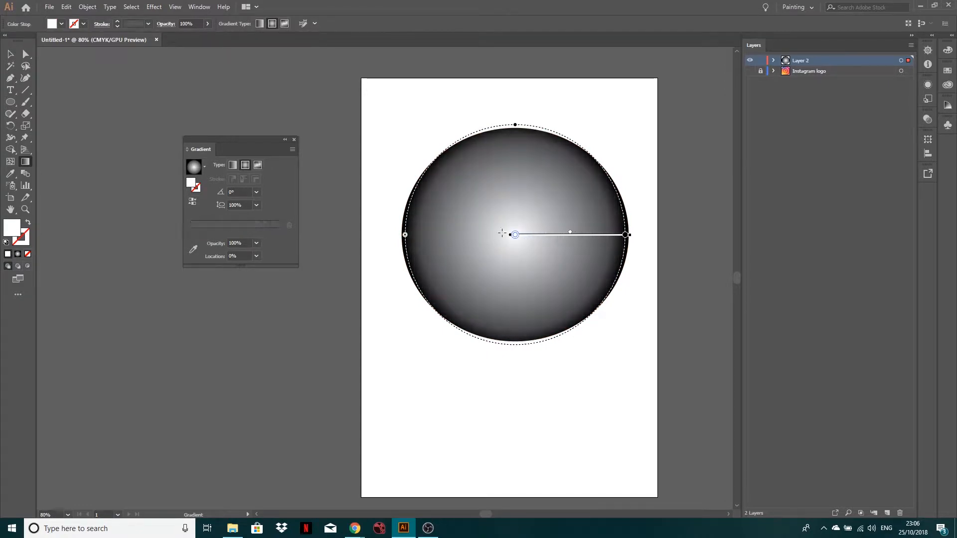
left_click_drag(626, 236, 593, 236)
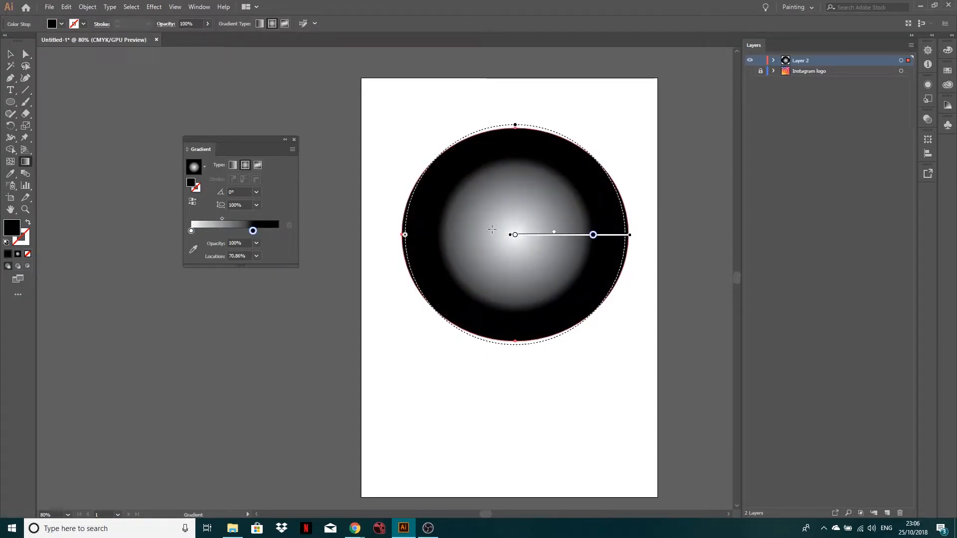
left_click_drag(513, 235, 527, 235)
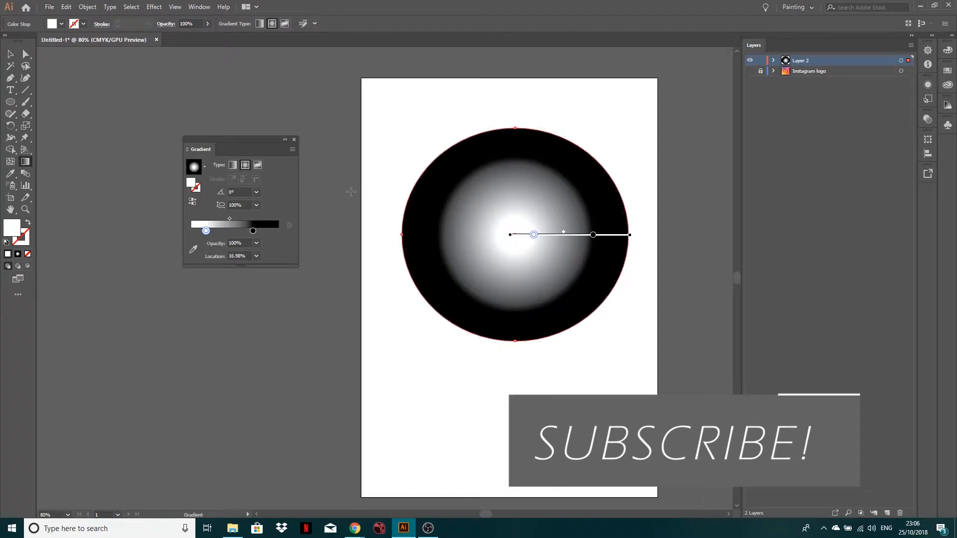
Apply a freeform gradient to the ellipse and delete its orange centre stop and pink upper-left stop.
left_click(259, 164)
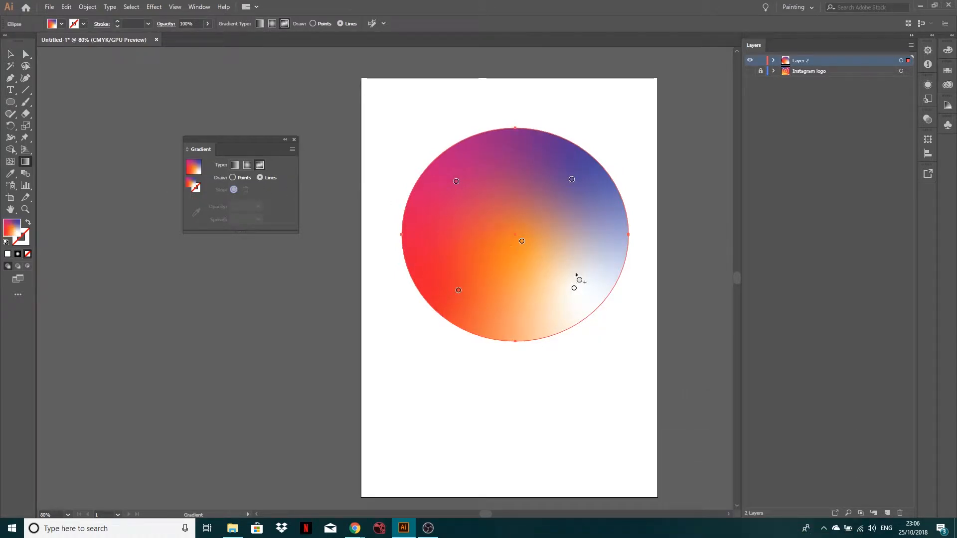
left_click(522, 241)
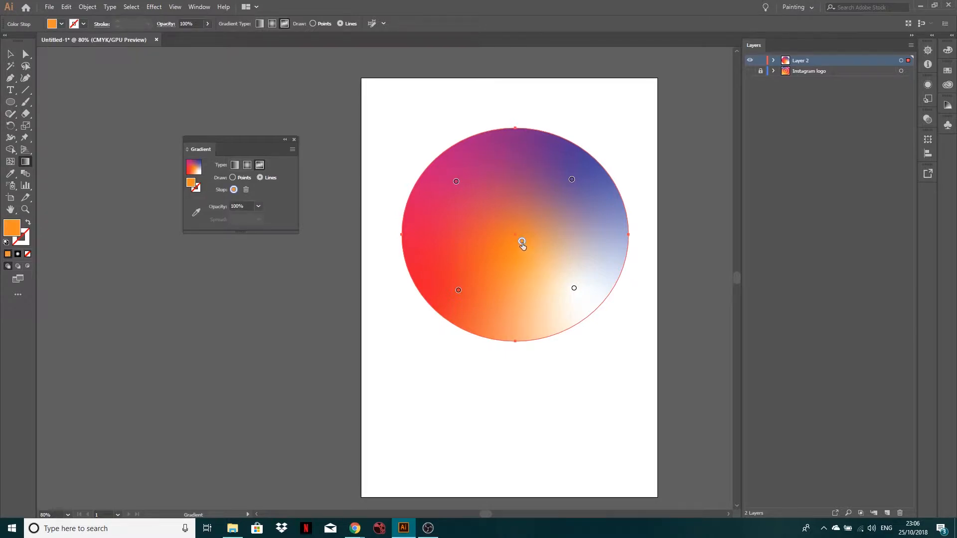
mouse_move(522, 242)
left_mouse_down()
mouse_move(506, 246)
mouse_move(489, 192)
mouse_move(551, 250)
mouse_move(576, 199)
mouse_move(515, 214)
mouse_move(514, 226)
left_mouse_up()
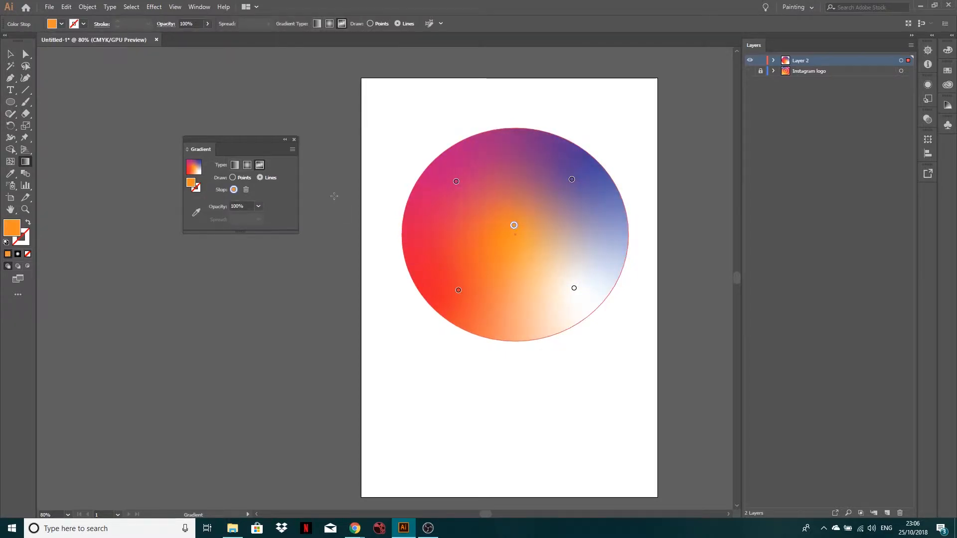
left_click(248, 190)
left_click(456, 182)
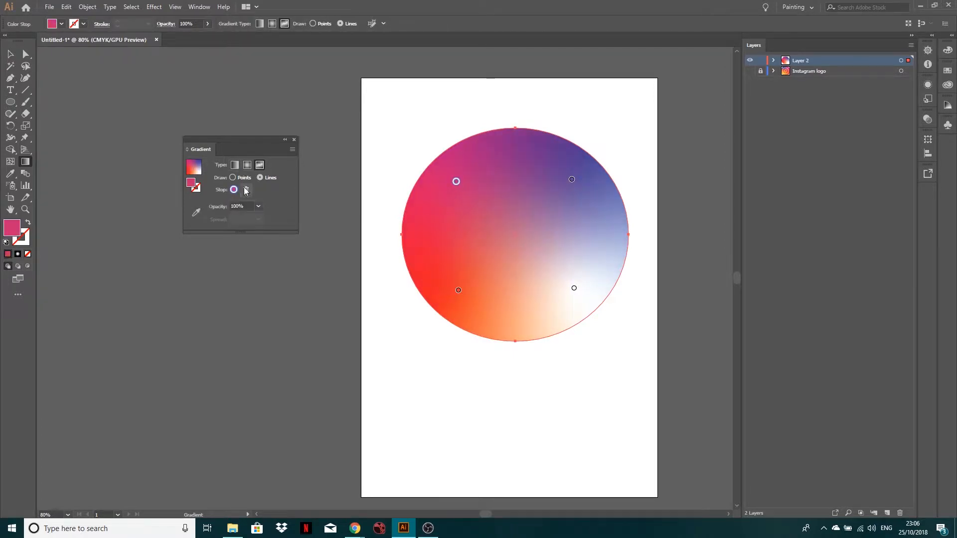
left_click(245, 190)
Switch the freeform gradient to Points and move the purple stop to just above the ellipse's centre.
left_click(571, 180)
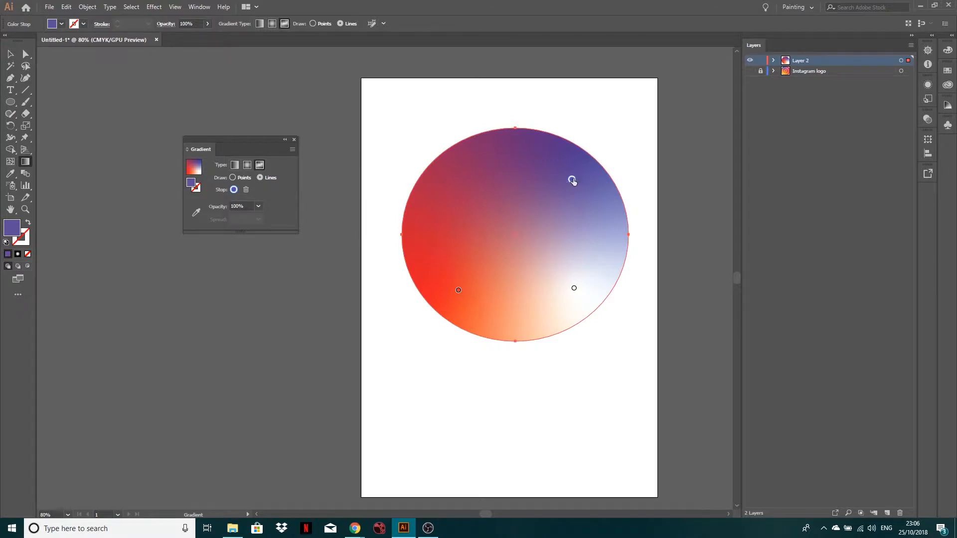
left_click_drag(572, 181, 555, 184)
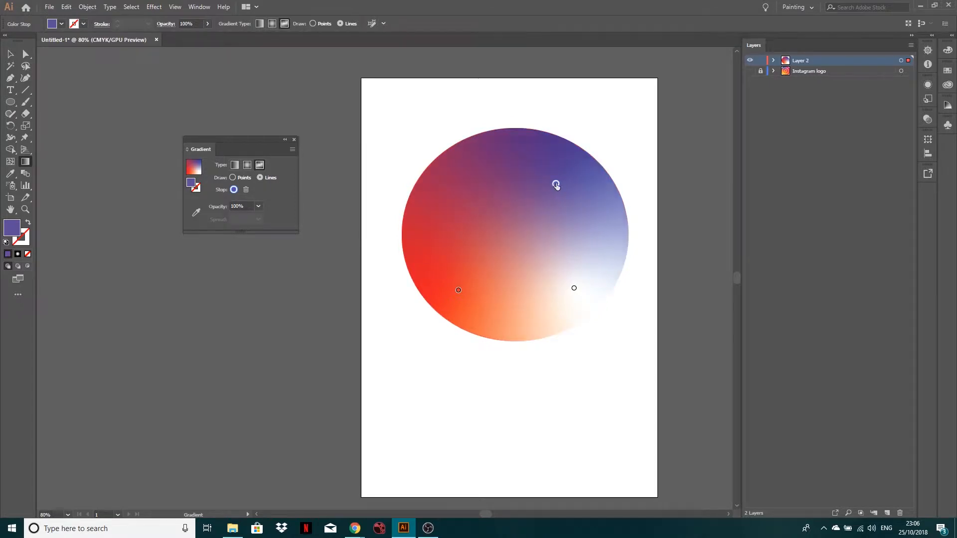
left_click(233, 178)
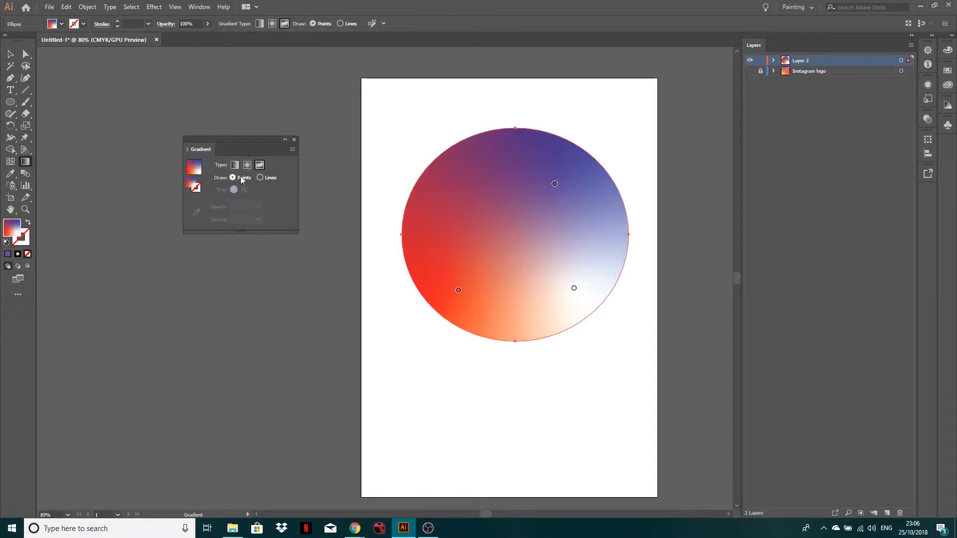
left_click_drag(554, 185, 511, 208)
Recolour the purple stop bright blue by setting magenta to 5% and raising cyan slightly.
double_click(511, 211)
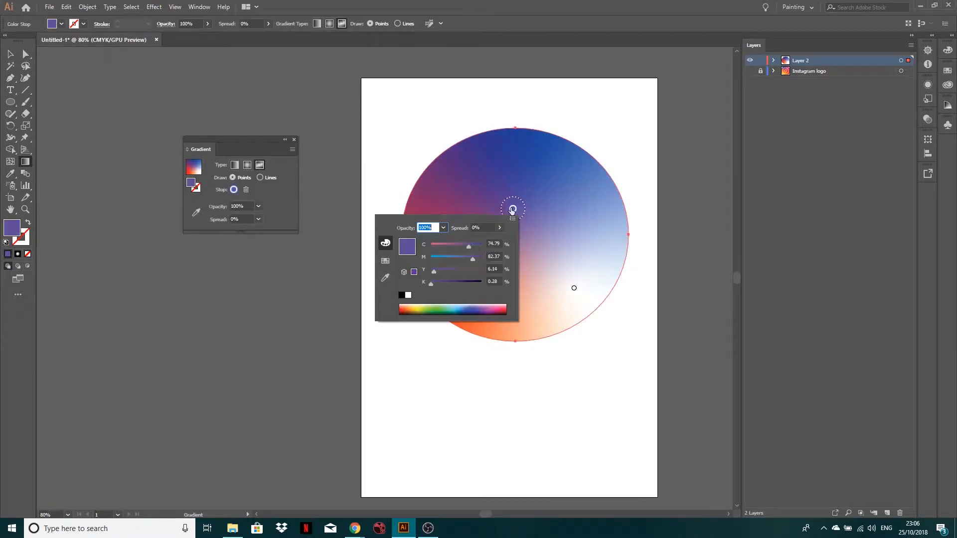
left_click(433, 258)
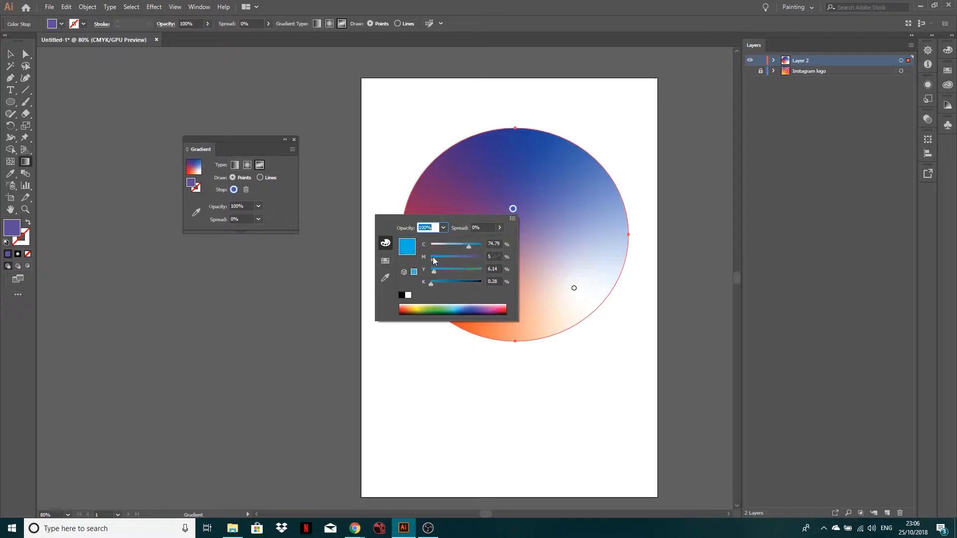
left_click(475, 246)
left_click(634, 281)
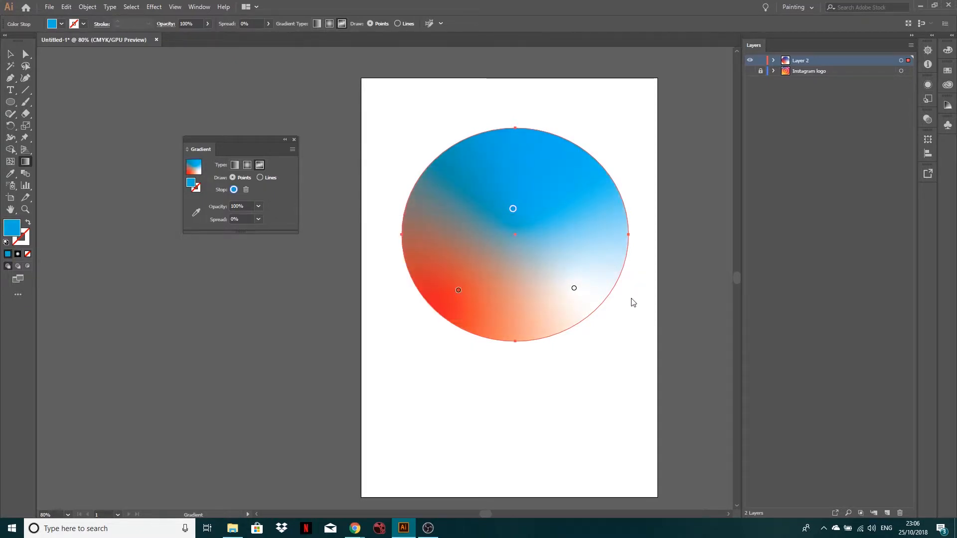
Recolour the white lower-right stop pale blue-green with cyan 39% and yellow 35%.
double_click(574, 289)
left_click(511, 324)
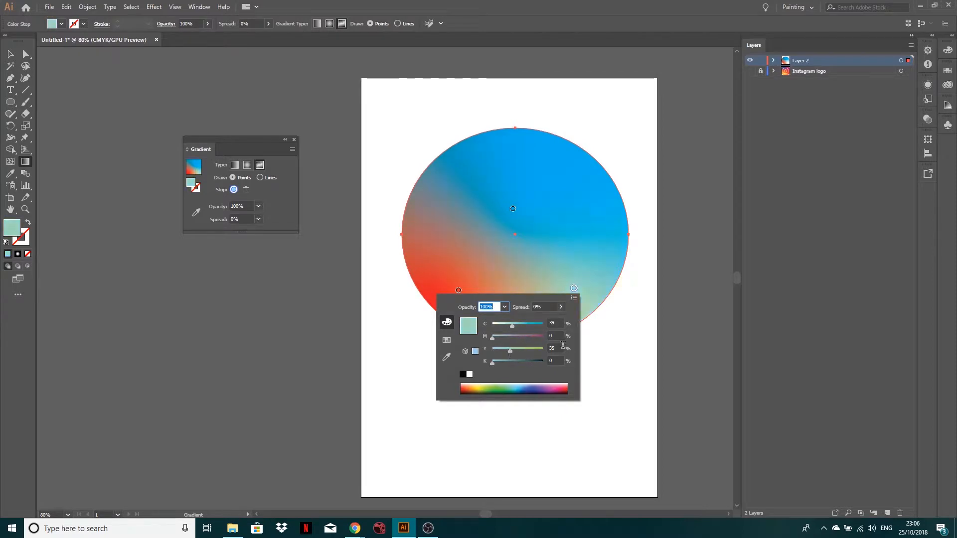
left_click(623, 338)
Recolour the red lower-left stop green by setting magenta to 11% and raising cyan strongly.
double_click(458, 290)
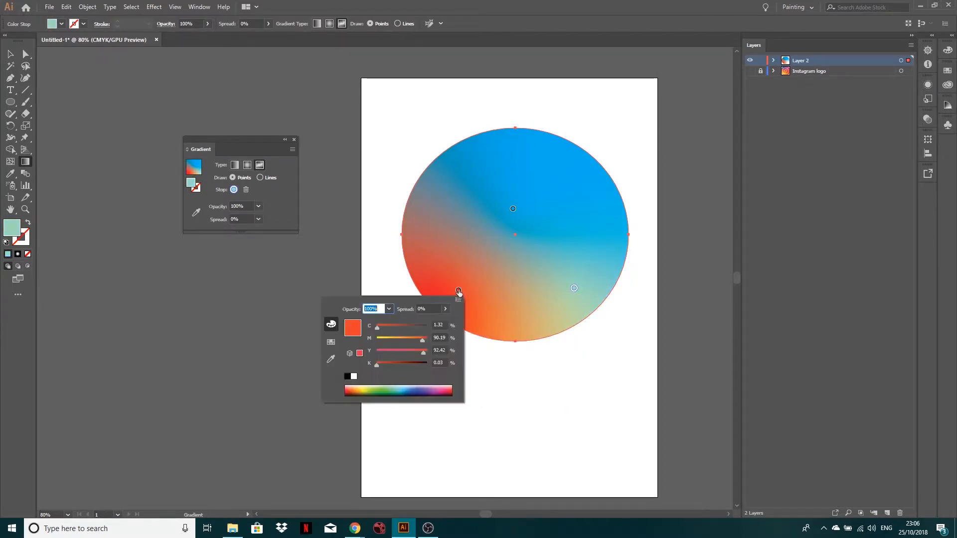
left_click_drag(394, 337, 382, 339)
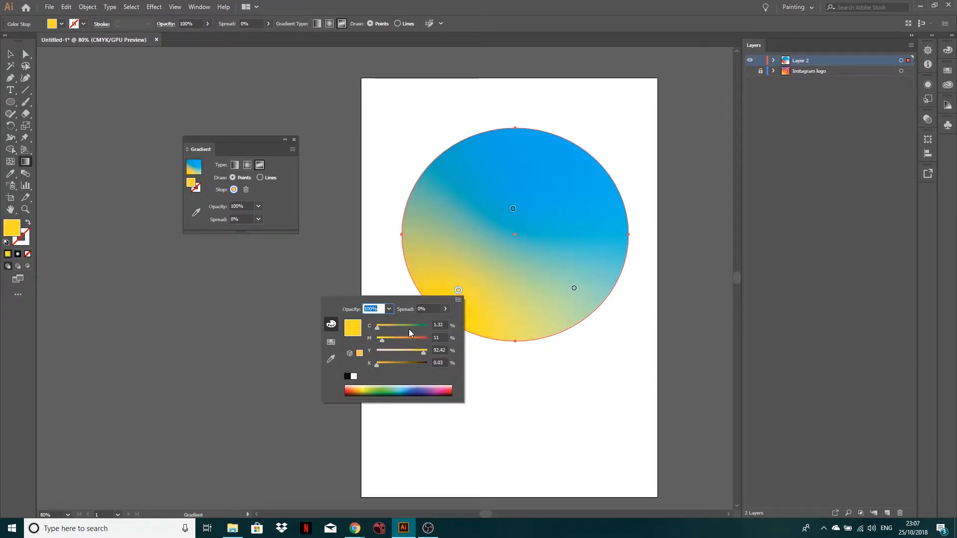
left_click_drag(409, 329, 417, 329)
left_click(534, 374)
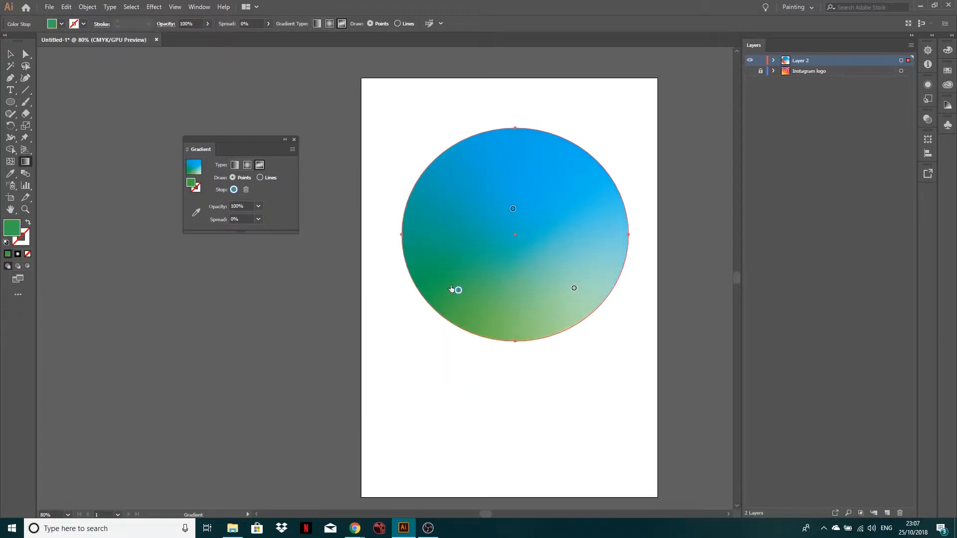
Move the green and pale blue-green stops inward toward the ellipse's centre, and the blue stop up toward its upper edge.
left_click_drag(459, 291, 488, 271)
left_click_drag(512, 208, 524, 170)
left_click_drag(574, 288, 550, 253)
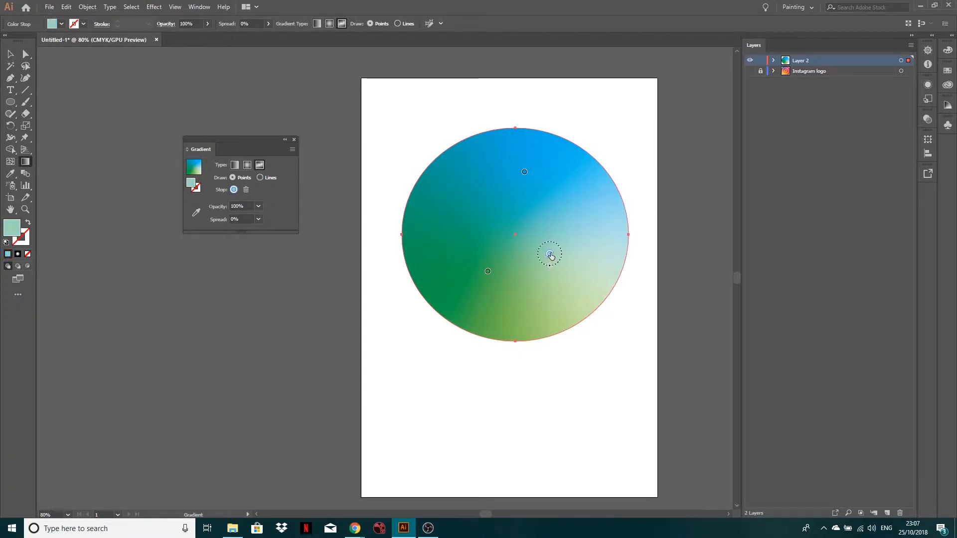
Lighten the pale blue-green stop to a pale yellow-green by lowering its cyan.
double_click(550, 253)
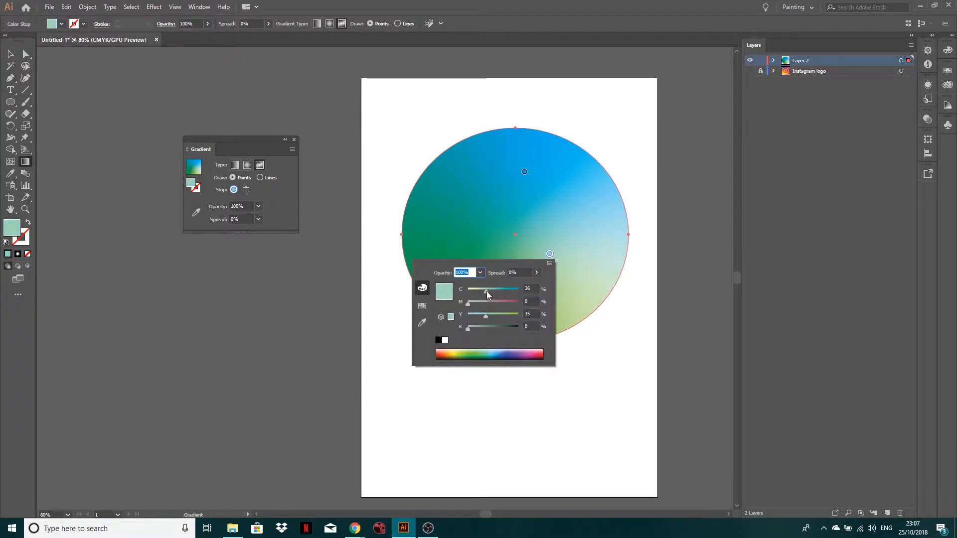
left_click_drag(487, 291, 480, 293)
left_click(616, 347)
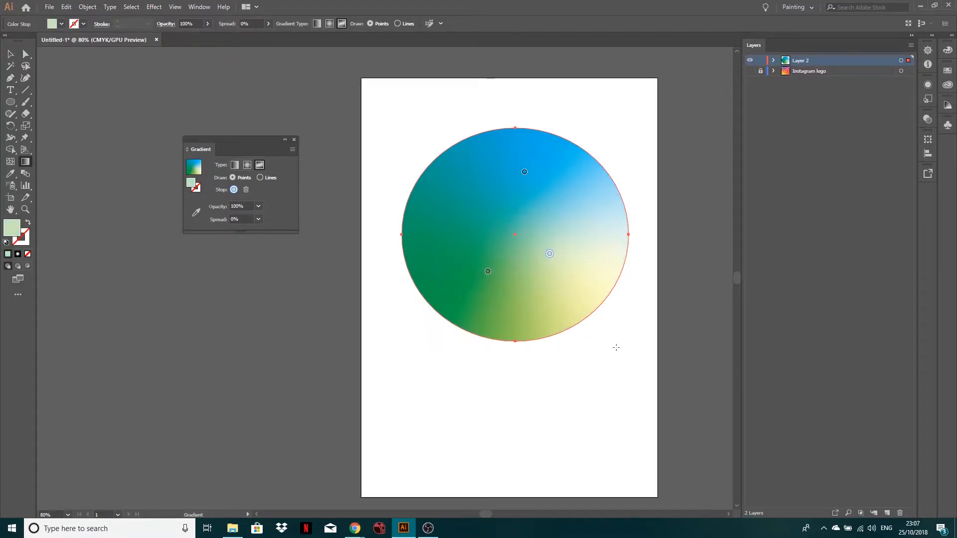
Increase the green stop's spread to 63% and shift the pale green stop slightly toward the ellipse's lower right.
left_click(488, 272)
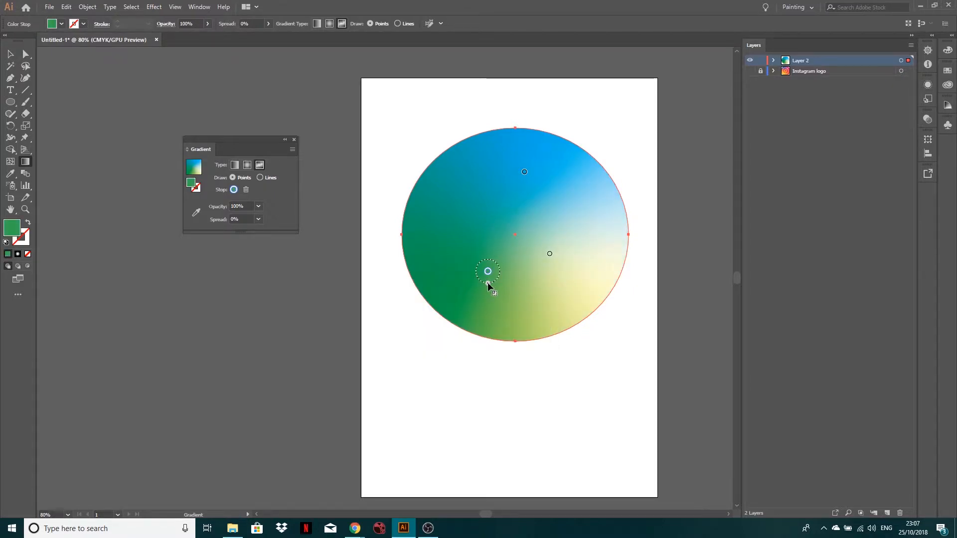
mouse_move(488, 284)
left_mouse_down()
mouse_move(488, 309)
mouse_move(489, 286)
left_mouse_up()
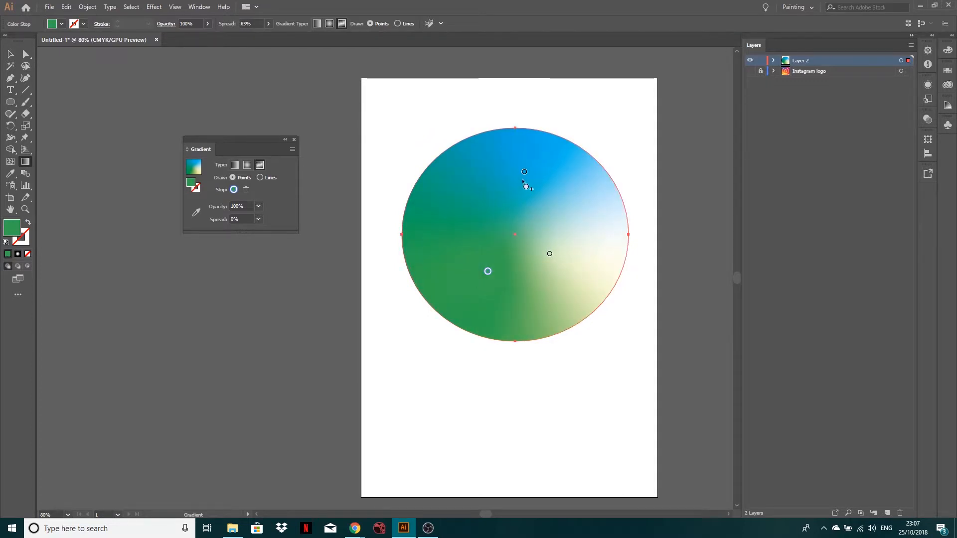
left_click_drag(550, 255, 555, 276)
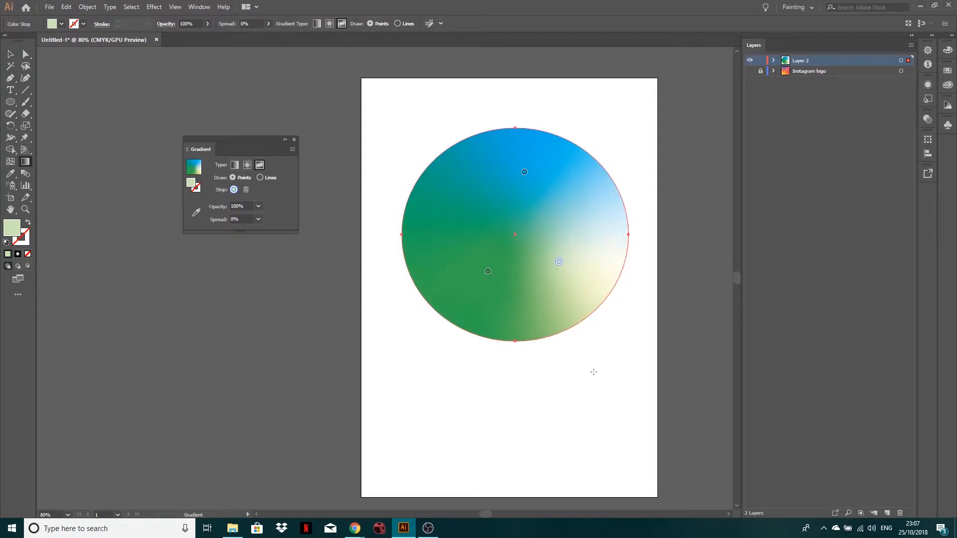
Switch the ellipse's freeform gradient to Lines and draw a sagging curve of four colour stops across its middle.
left_click(11, 53)
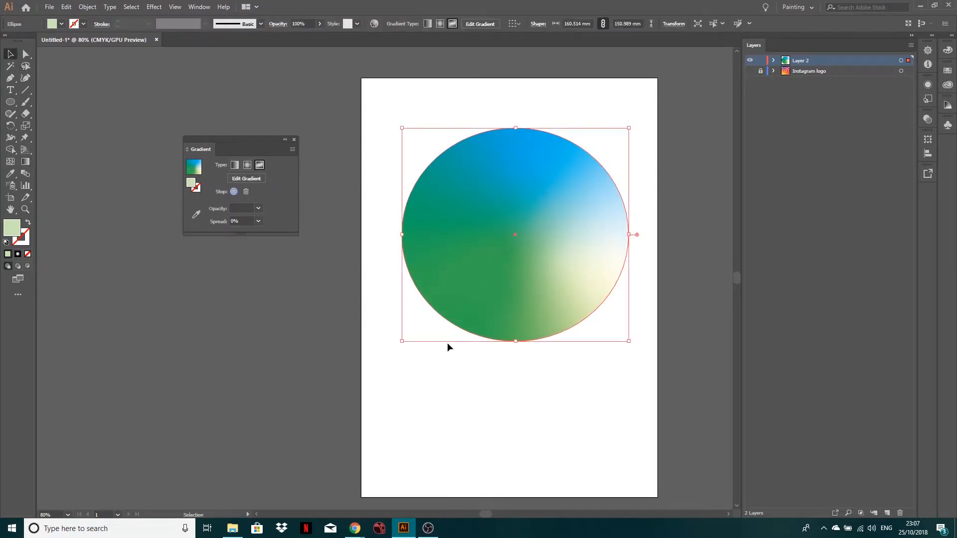
left_click(616, 331)
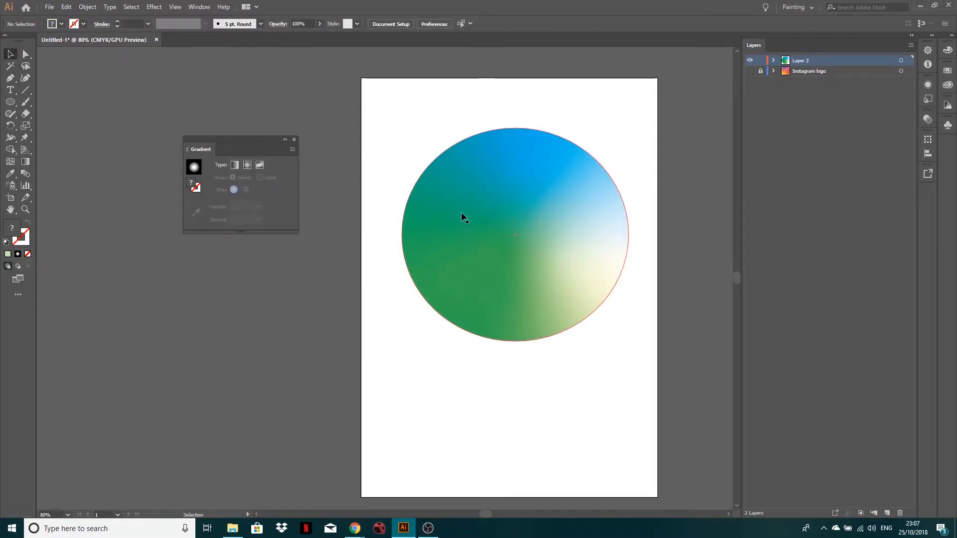
left_click(518, 244)
left_click(246, 179)
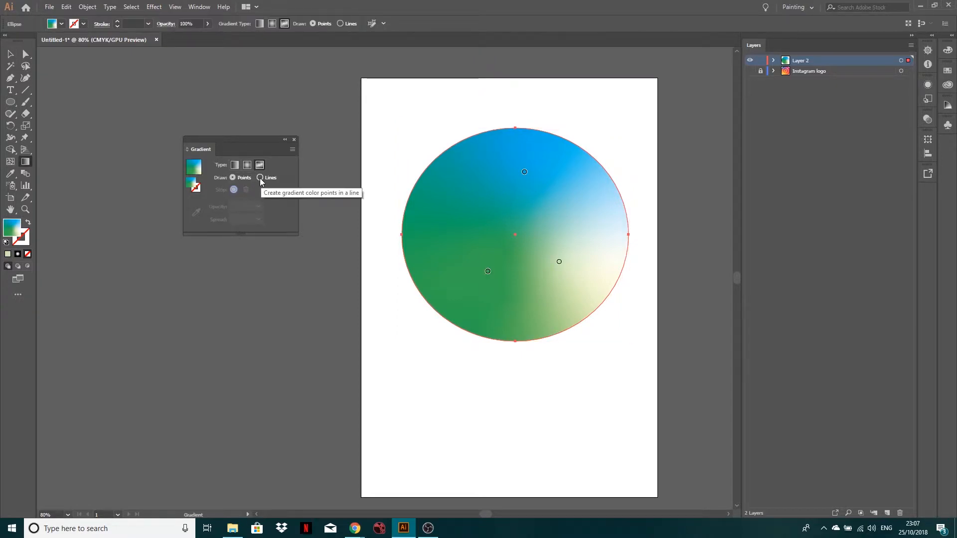
left_click(260, 178)
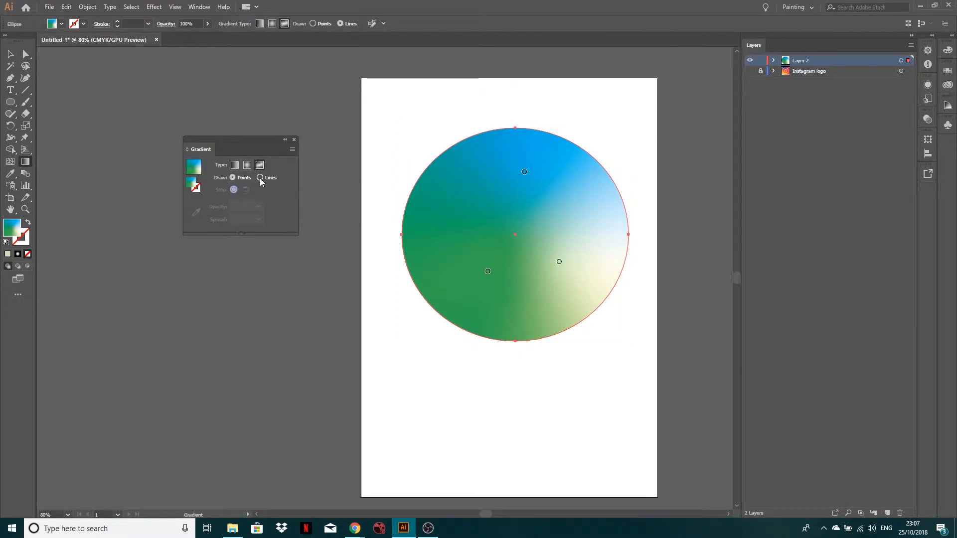
left_click(432, 182)
left_click(483, 220)
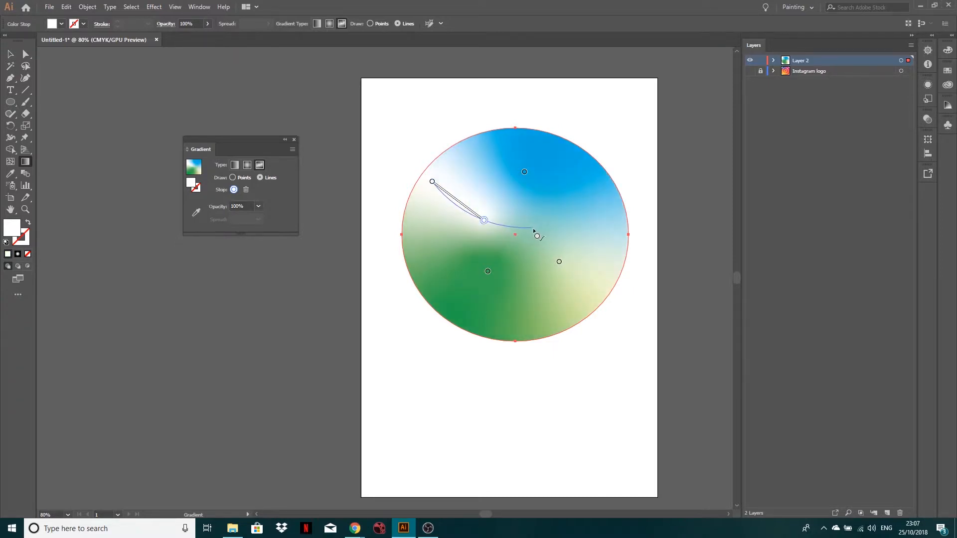
left_click(549, 228)
left_click(582, 204)
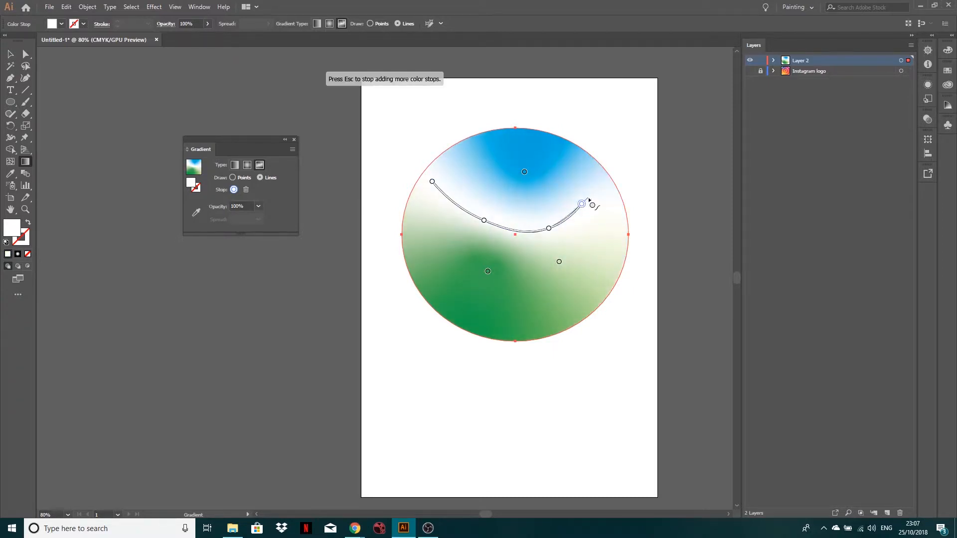
key("Escape")
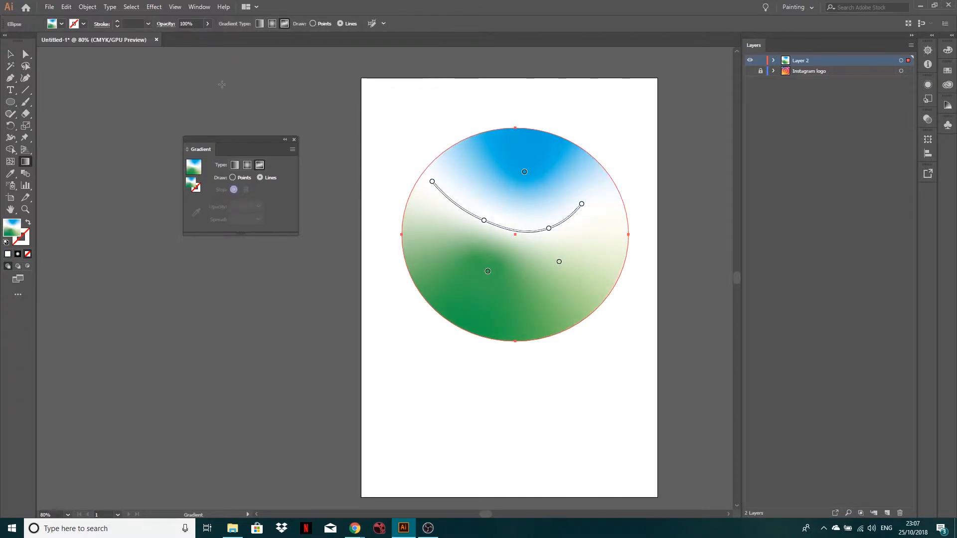
Recolour all four stops on the curved line yellow with yellow at 100%, and deselect the ellipse.
double_click(432, 183)
left_click_drag(385, 241, 422, 243)
double_click(484, 220)
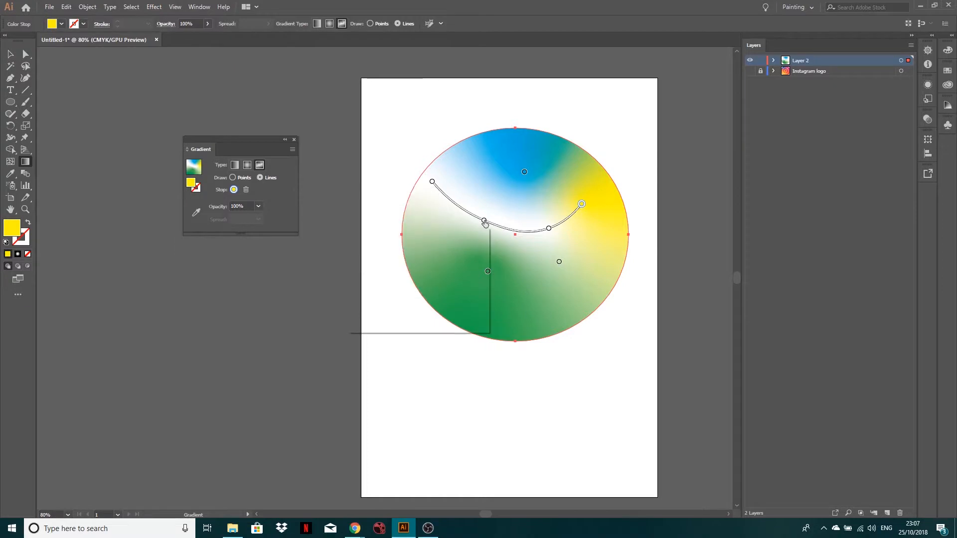
left_click(453, 280)
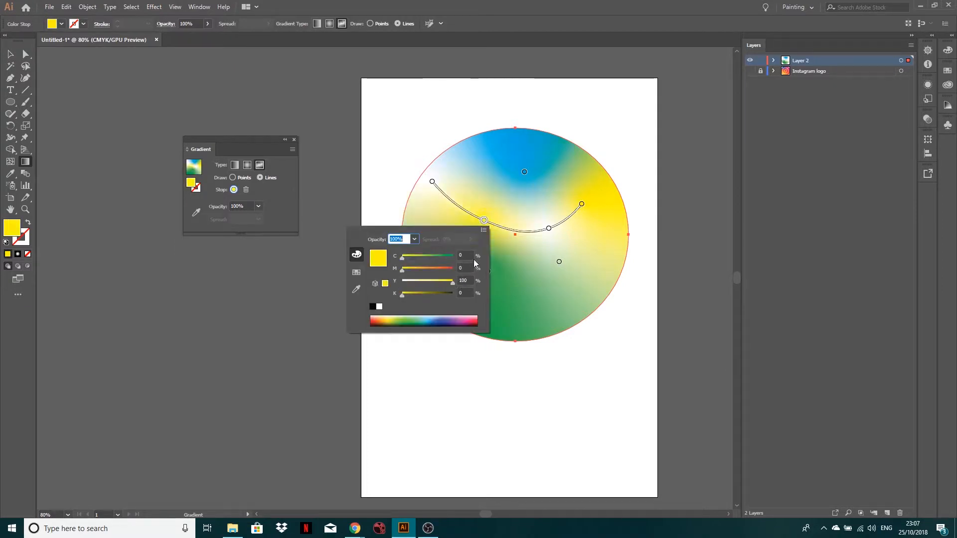
double_click(548, 228)
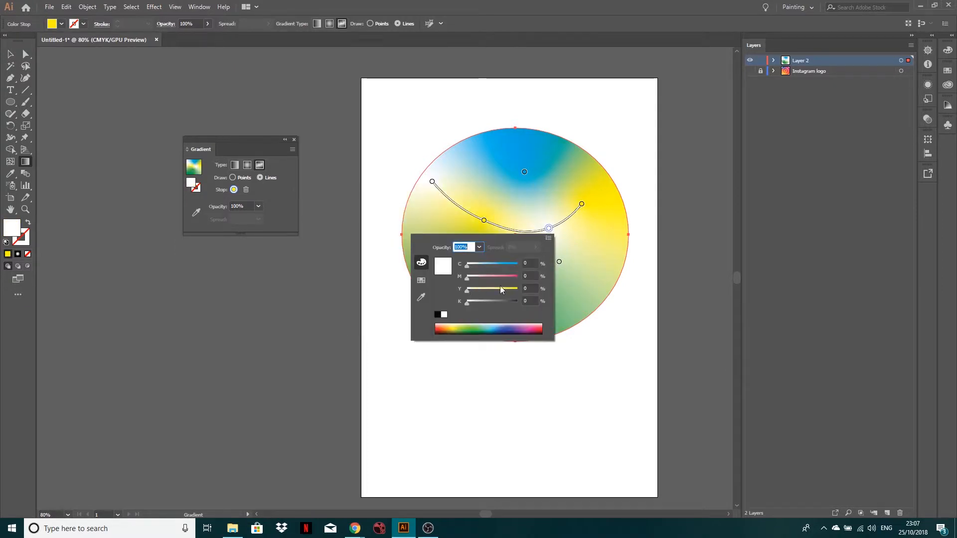
left_click(500, 289)
double_click(432, 183)
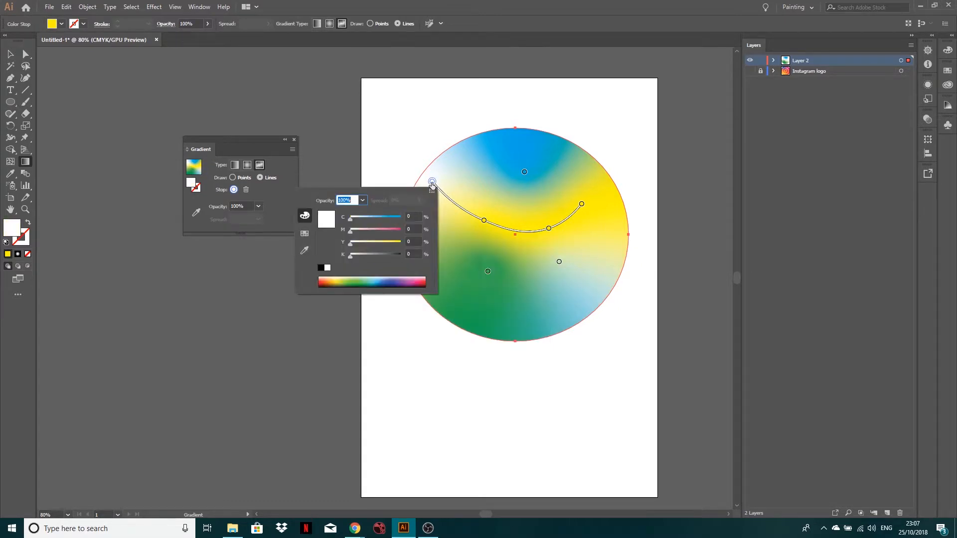
left_click(401, 243)
left_click(400, 319)
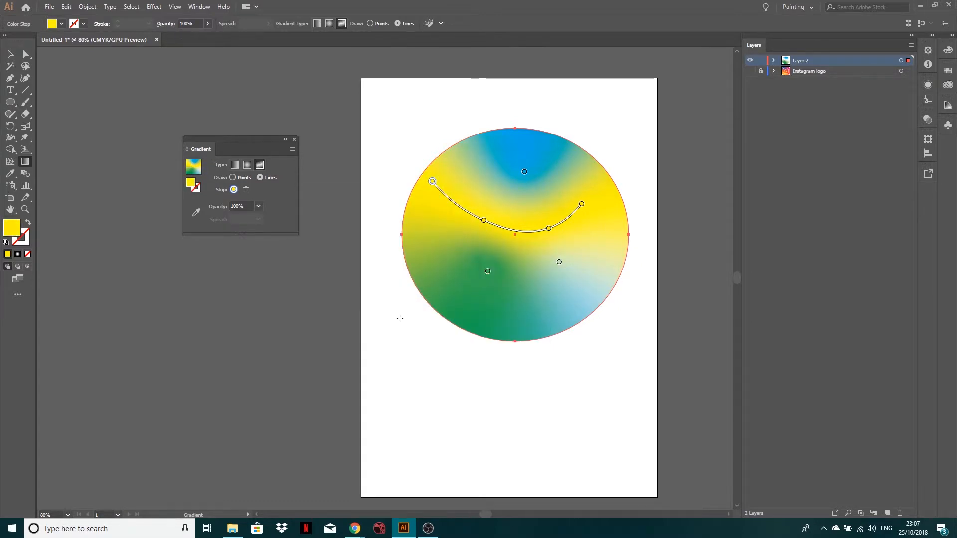
left_click(10, 53)
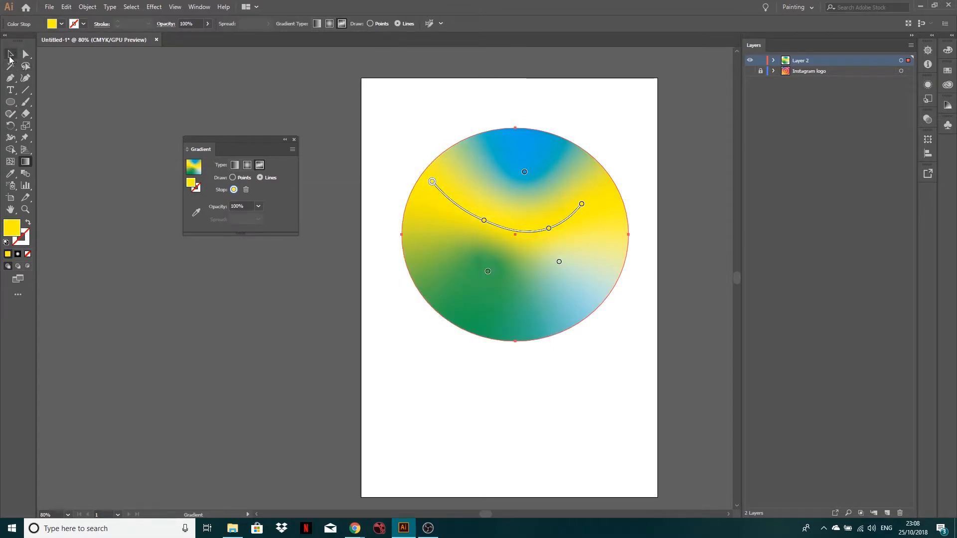
left_click(339, 313)
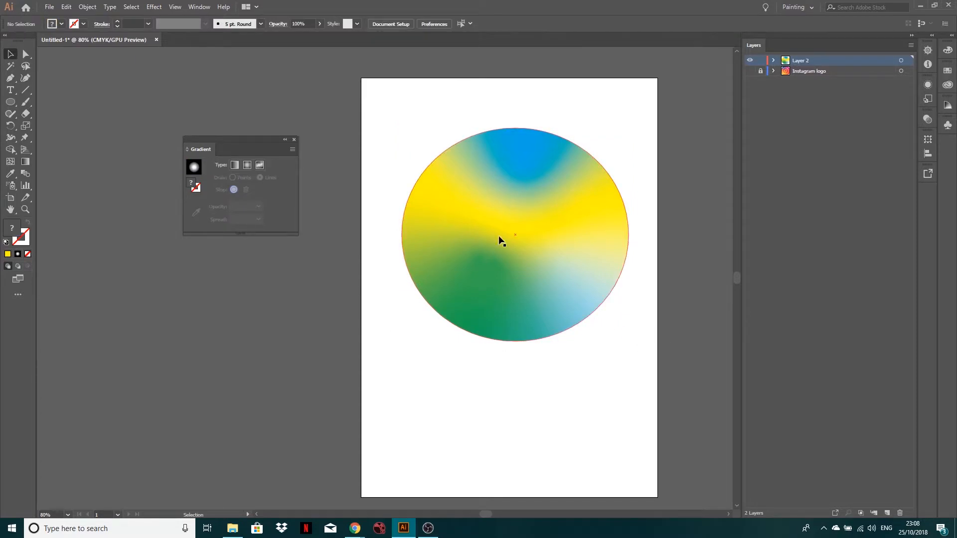
Reopen the ellipse's gradient for editing and move the blue stop slightly up toward the upper edge.
left_click(525, 214)
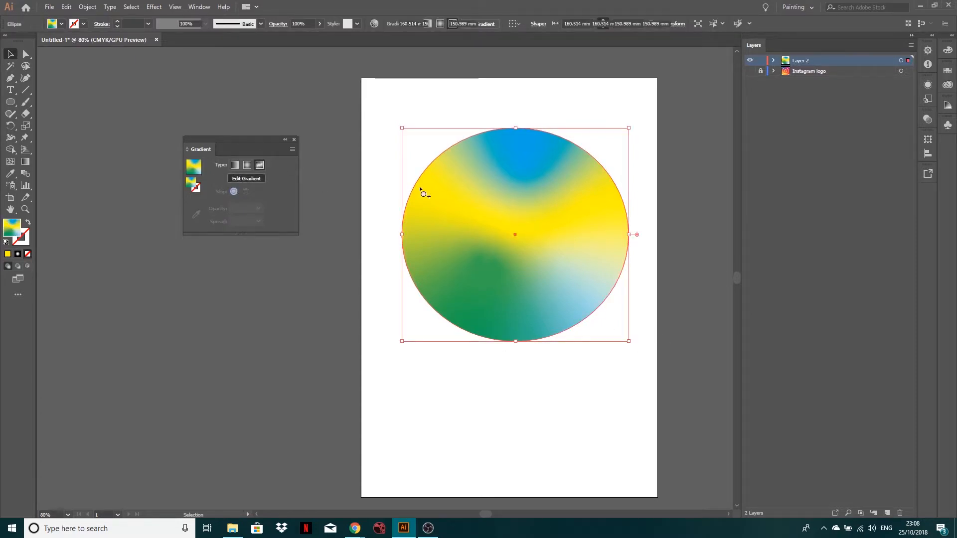
key("g")
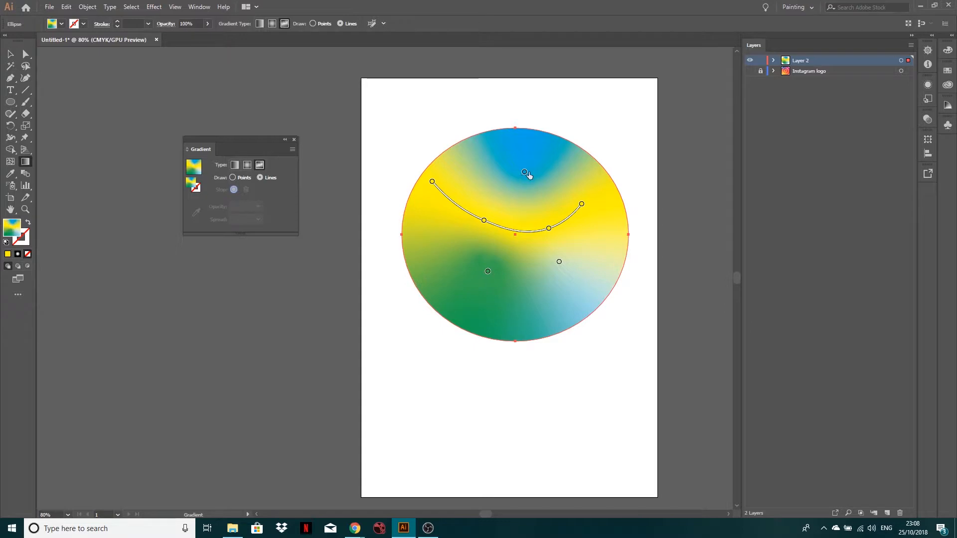
left_click(525, 173)
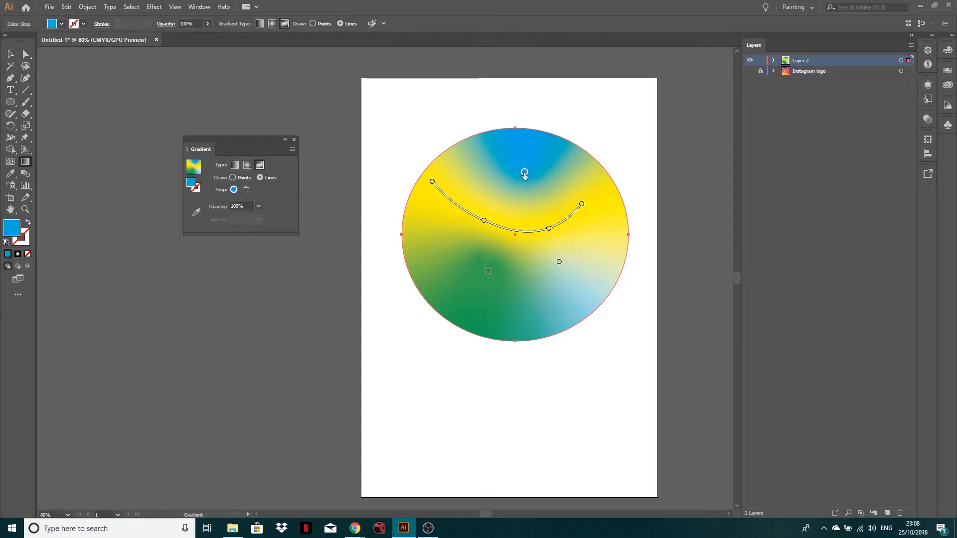
mouse_move(524, 173)
left_mouse_down()
mouse_move(522, 145)
mouse_move(522, 158)
left_mouse_up()
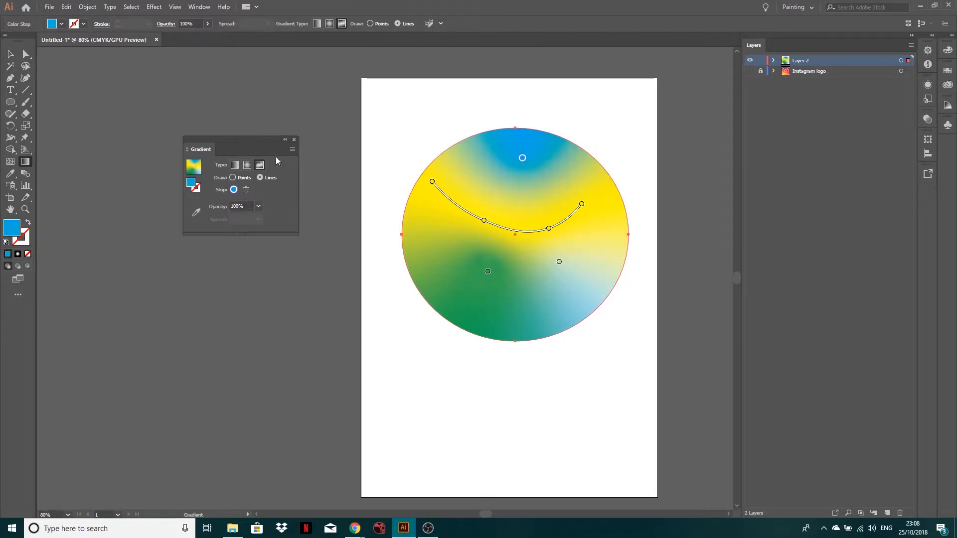
Switch the gradient back to Points, add a stop near the ellipse's left edge and set its magenta to 100%.
left_click(232, 178)
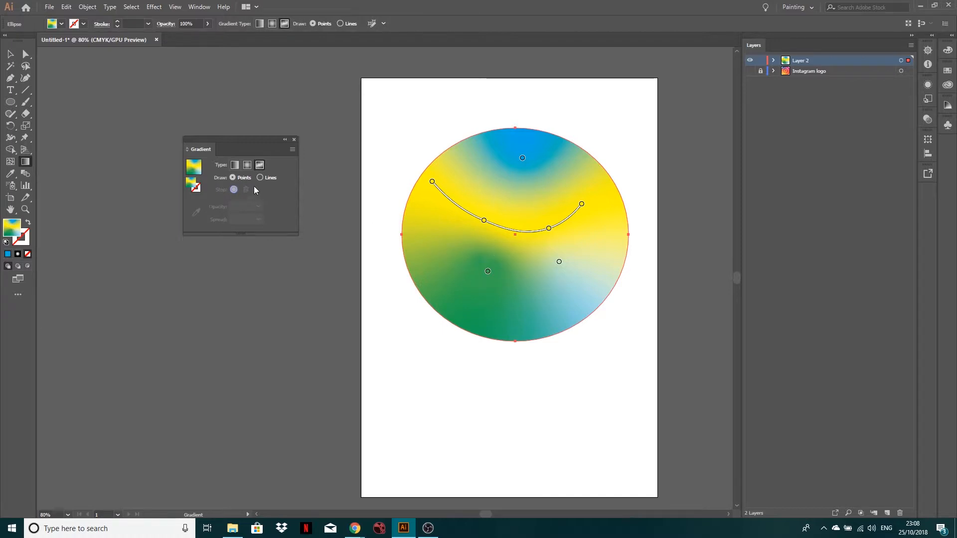
left_click(418, 233)
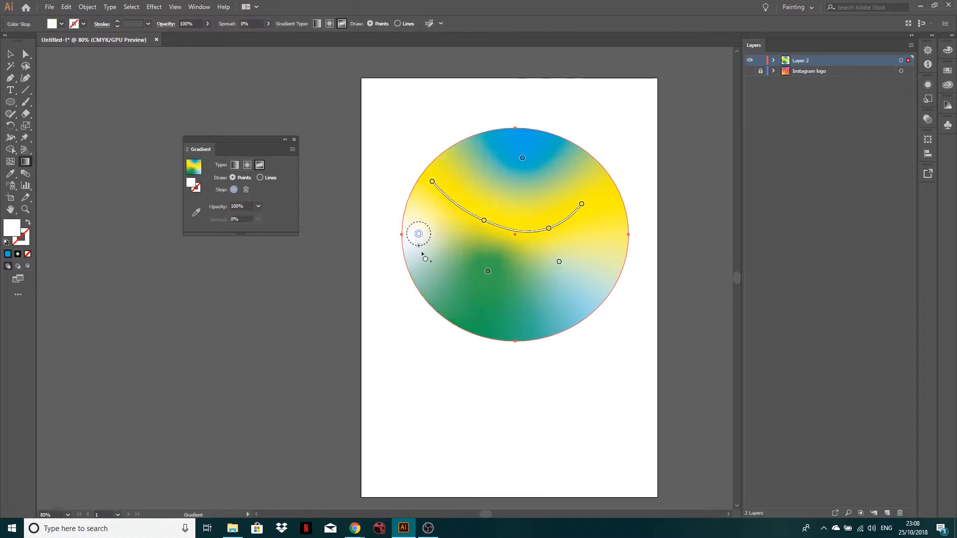
double_click(418, 235)
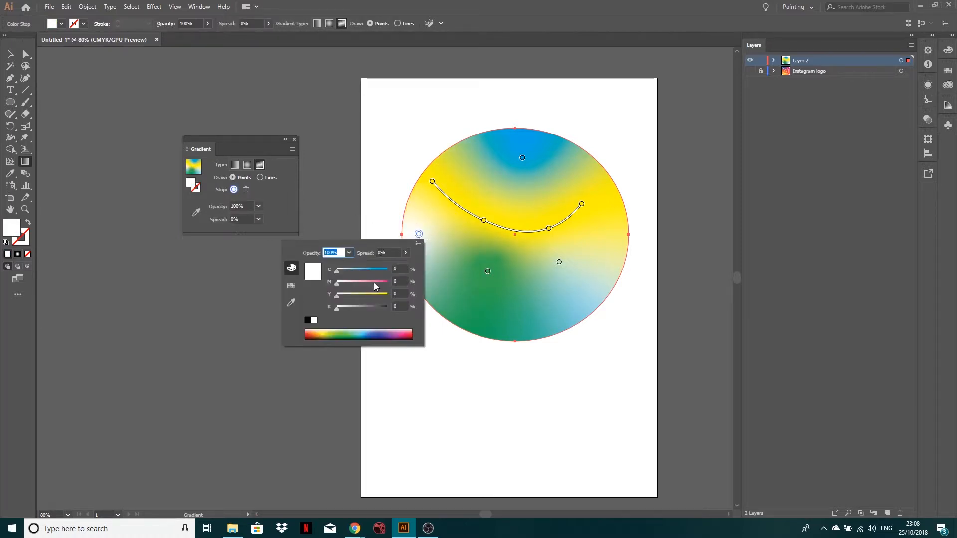
left_click_drag(380, 282, 413, 282)
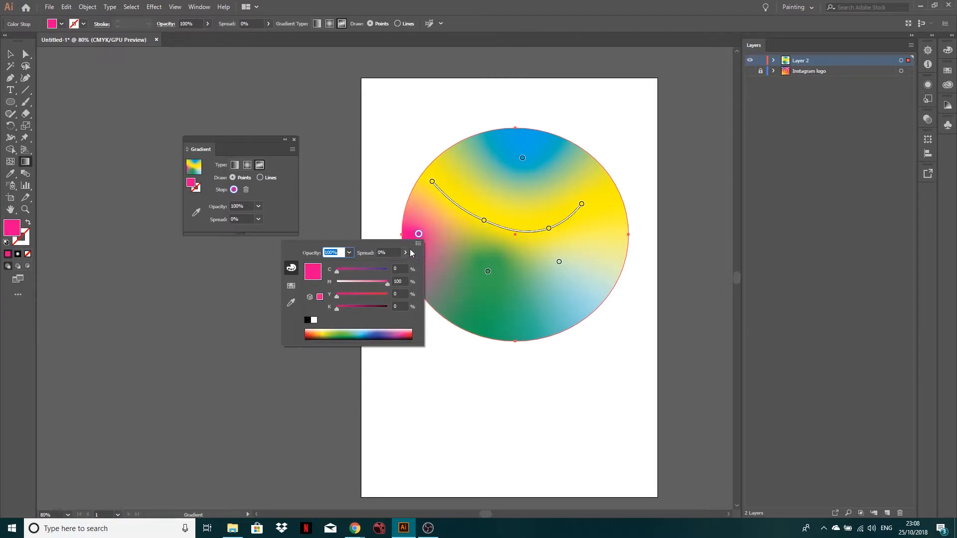
left_click(366, 213)
Move the pink stop into the ellipse's lower middle beside the green stop, and deselect the ellipse.
left_click_drag(418, 237, 519, 290)
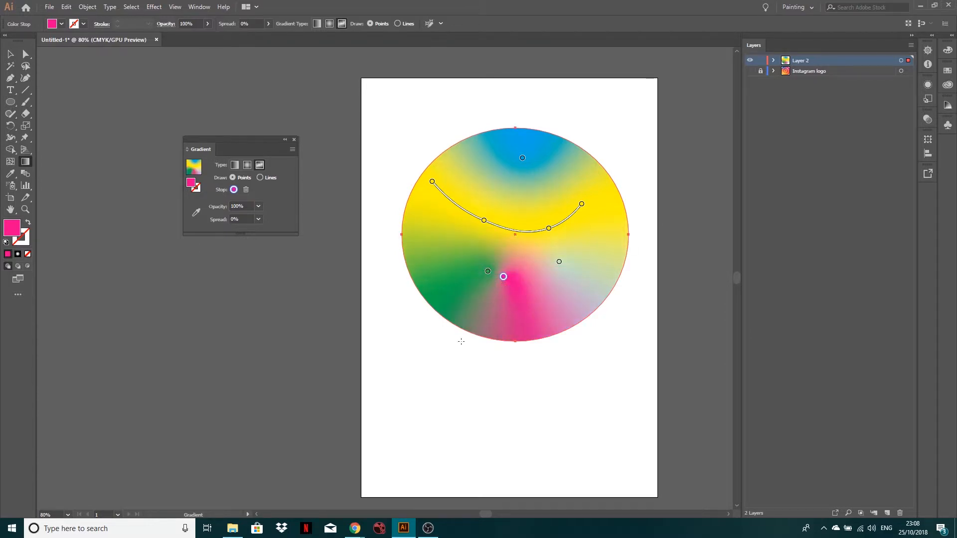
left_click(11, 53)
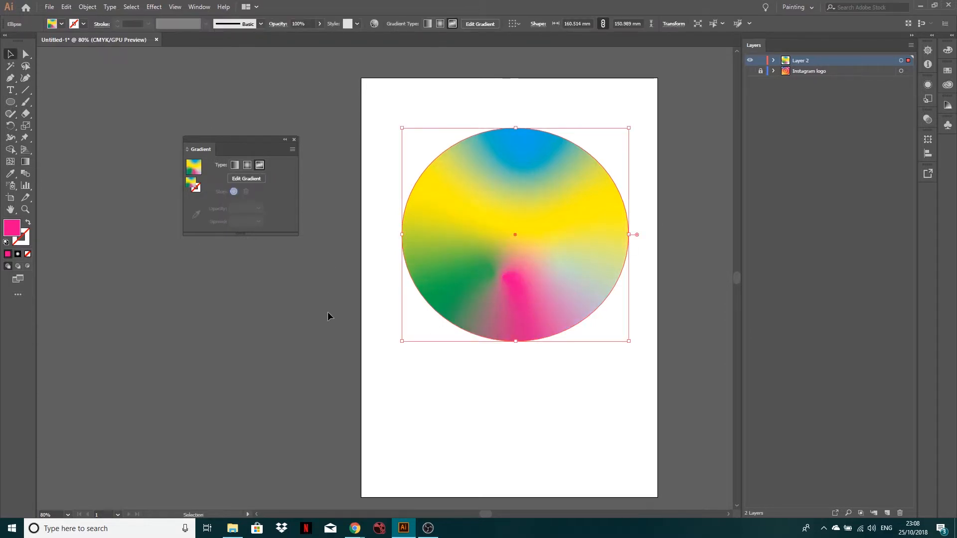
left_click(327, 312)
Delete the ellipse and make the Instagram logo layer visible.
left_click(559, 282)
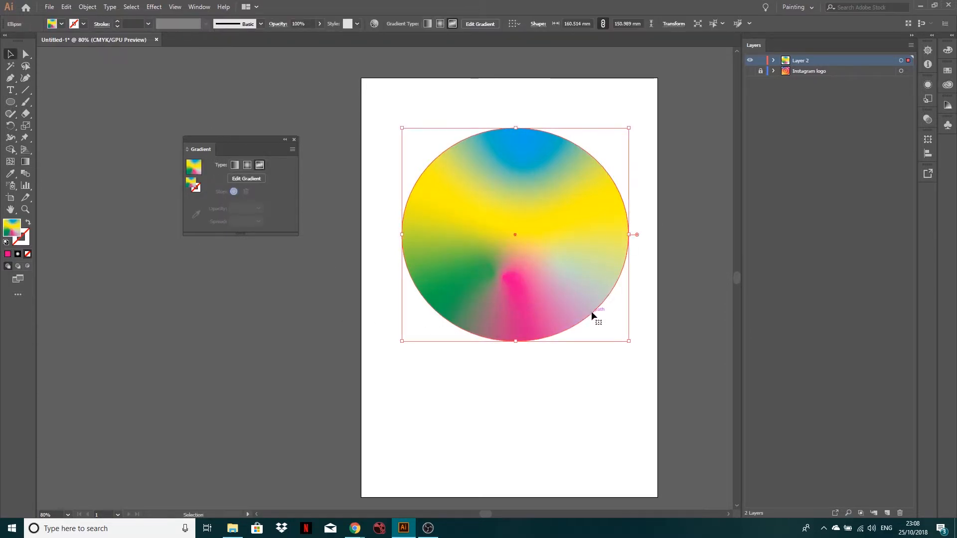
key("Delete")
left_click(750, 71)
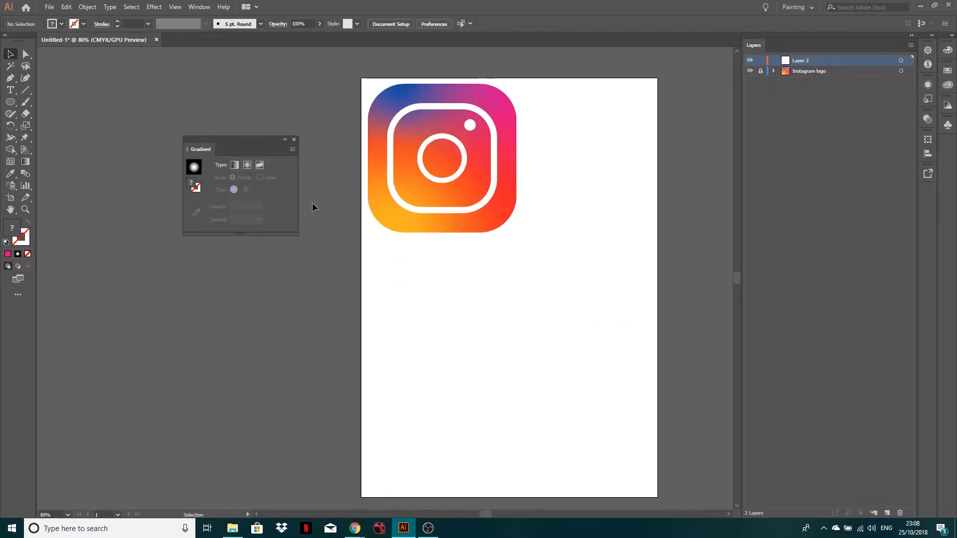
Draw a rounded square about 118 mm wide below the Instagram logo, with a corner radius of about 26 mm.
left_click(8, 107)
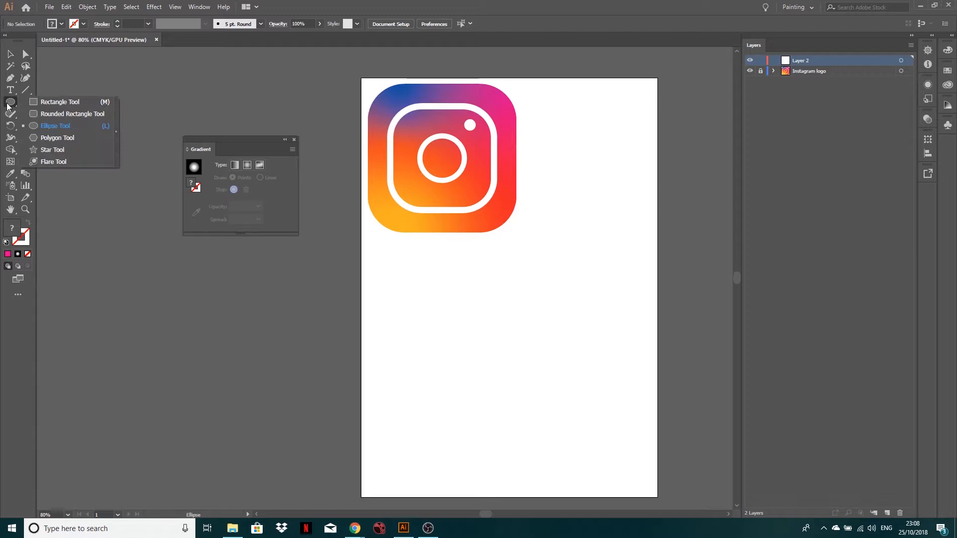
left_click(62, 114)
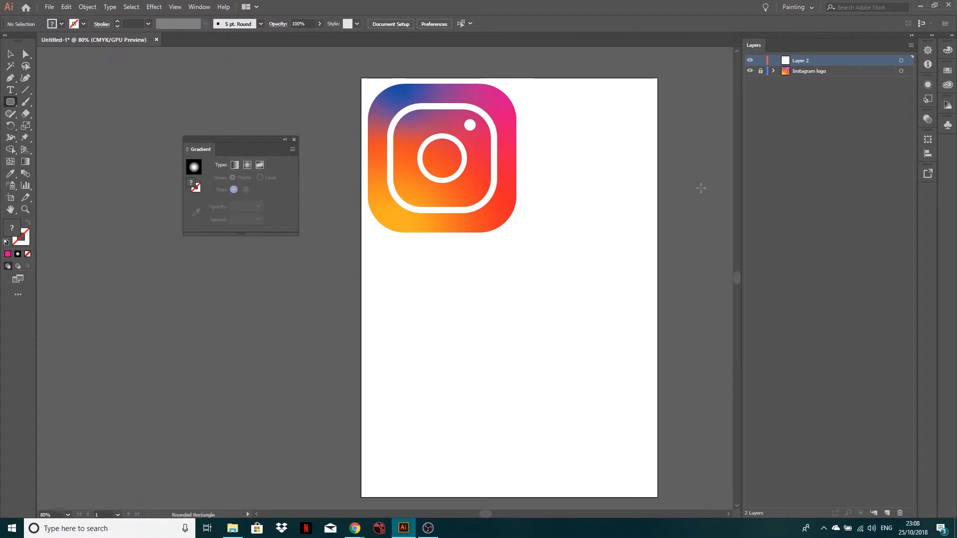
mouse_move(428, 301)
left_mouse_down()
mouse_move(604, 447)
mouse_move(594, 465)
left_mouse_up()
left_click_drag(587, 305, 557, 336)
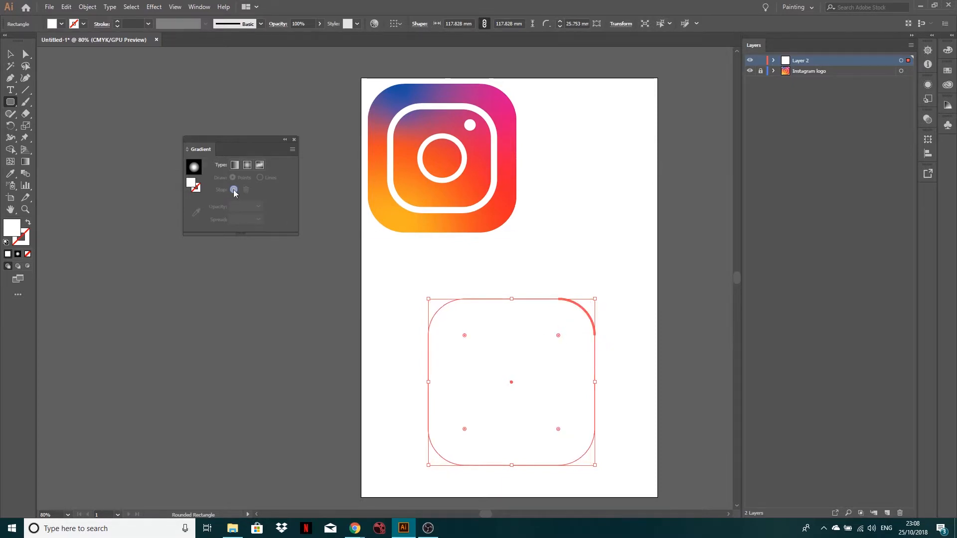
Apply a freeform gradient to the rounded square with one stop in its upper-right corner, setting magenta to 100% and cyan to 23%.
left_click(26, 162)
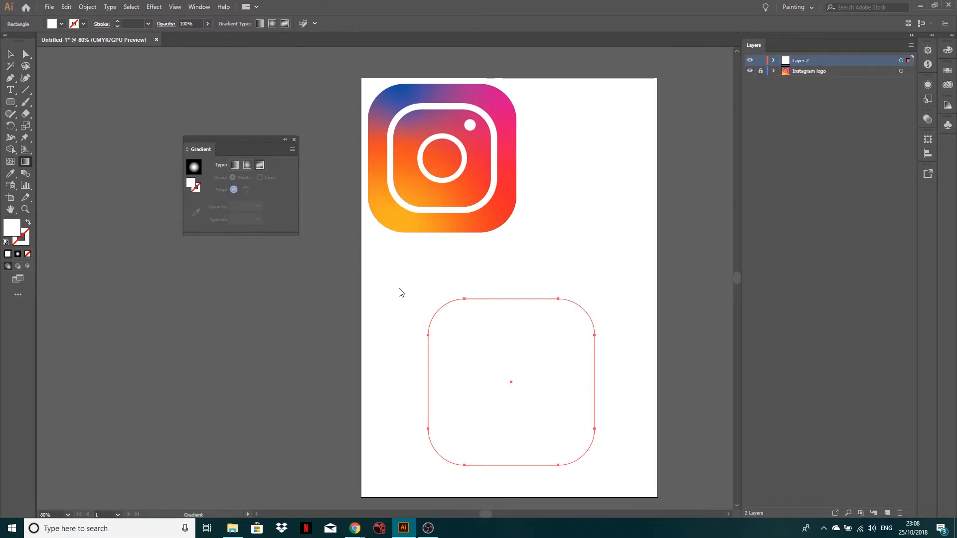
left_click(459, 334)
left_click_drag(574, 312, 575, 324)
double_click(576, 324)
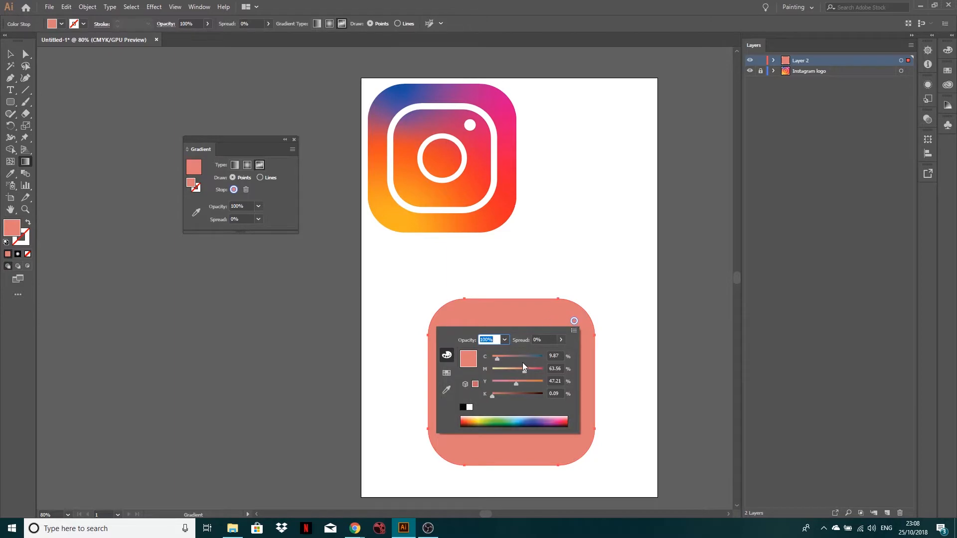
left_click_drag(524, 372, 547, 373)
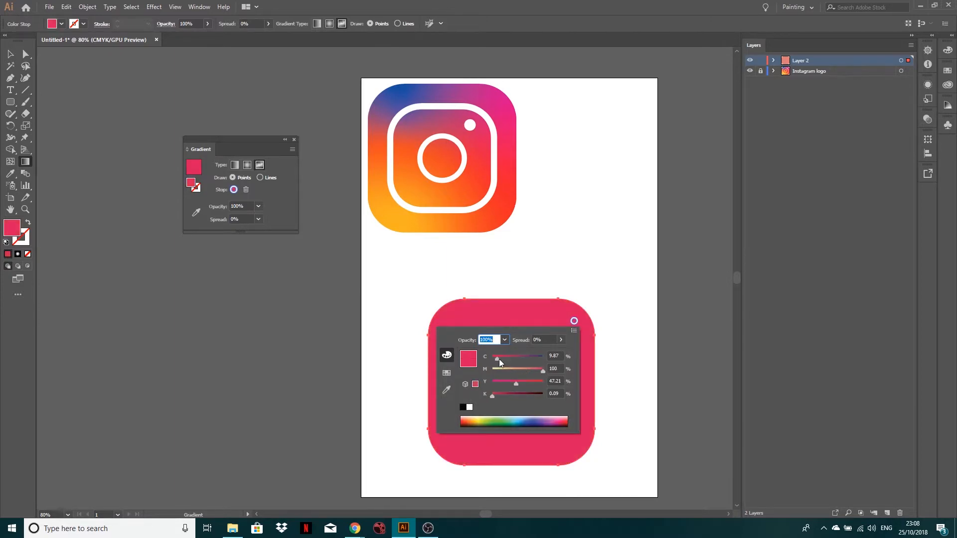
left_click_drag(499, 359, 504, 358)
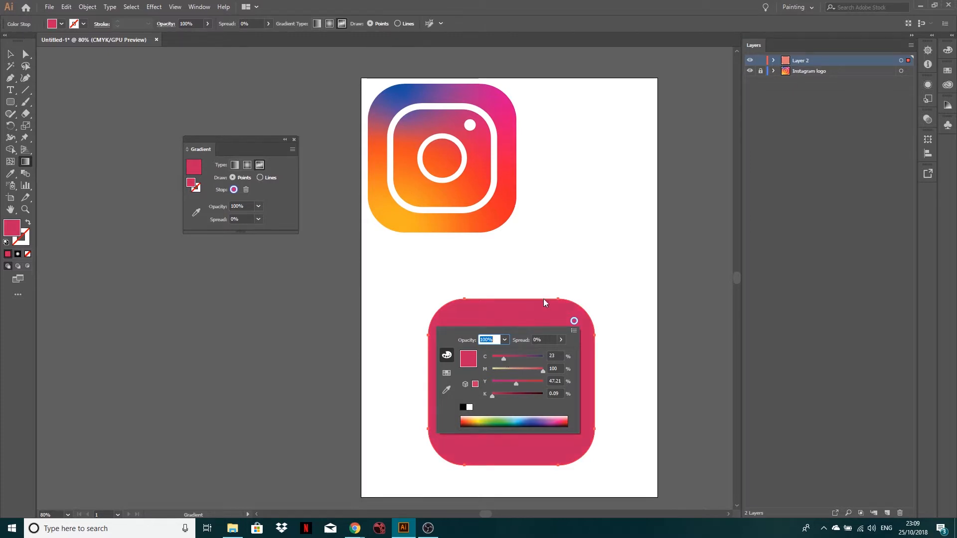
left_click(411, 315)
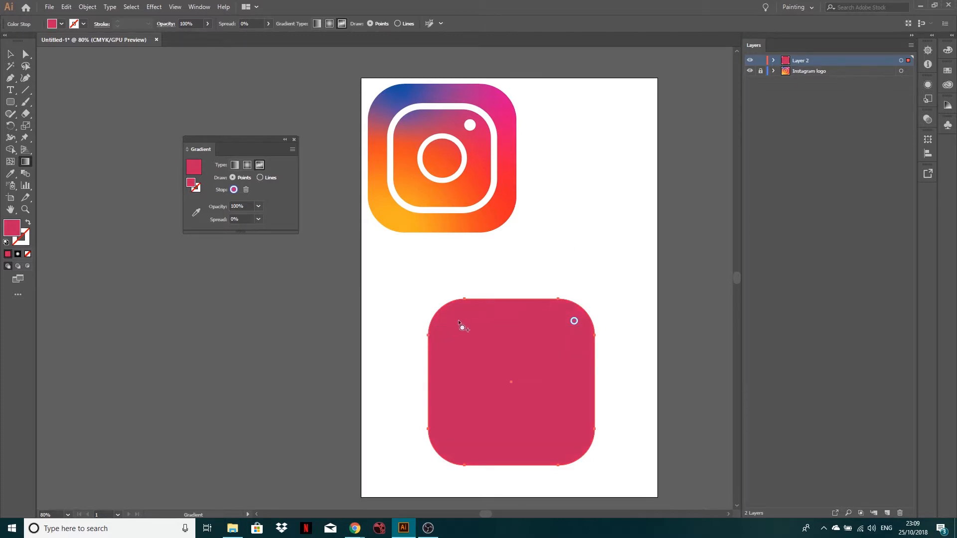
Add a blue freeform gradient stop in the rounded square's upper-left corner, with cyan and magenta at 100% and yellow at 17%.
left_click(466, 315)
double_click(467, 316)
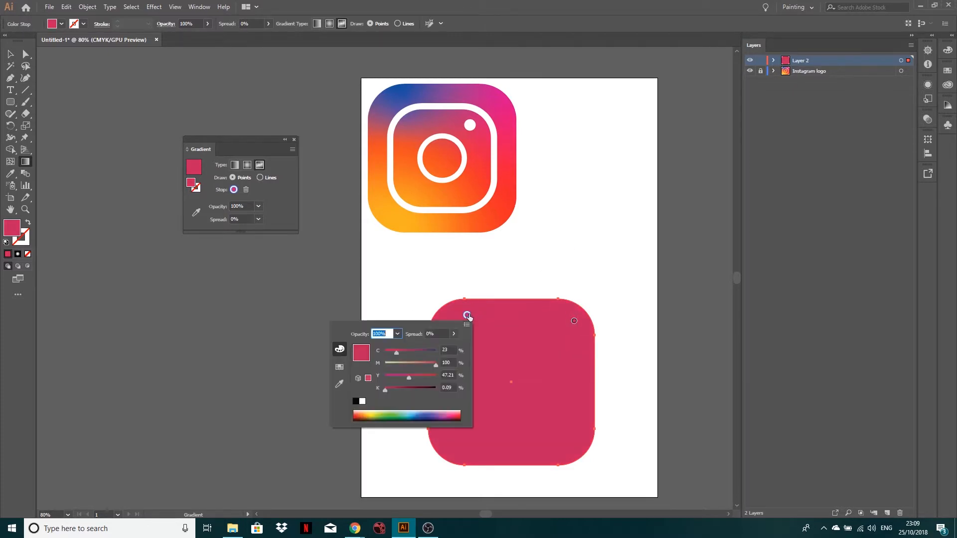
left_click_drag(429, 351, 439, 348)
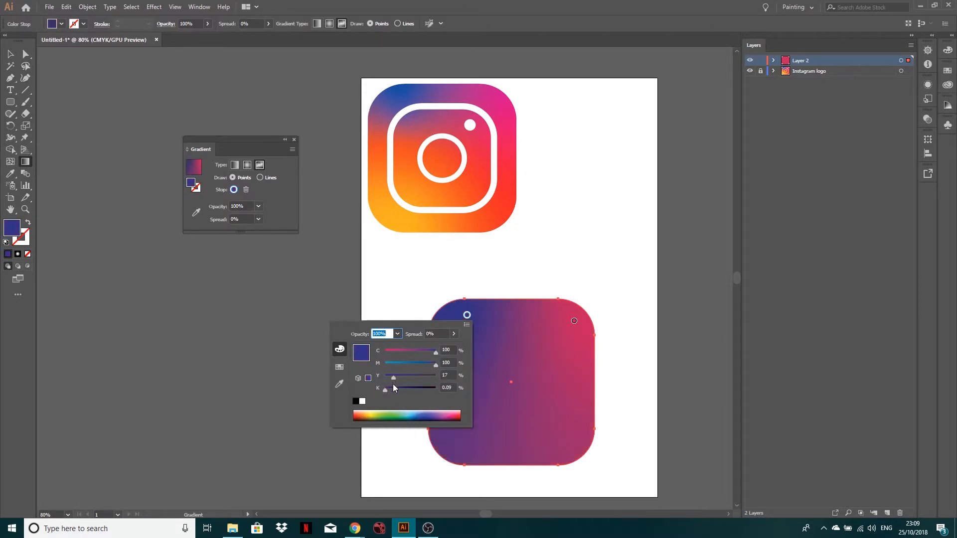
left_click(394, 280)
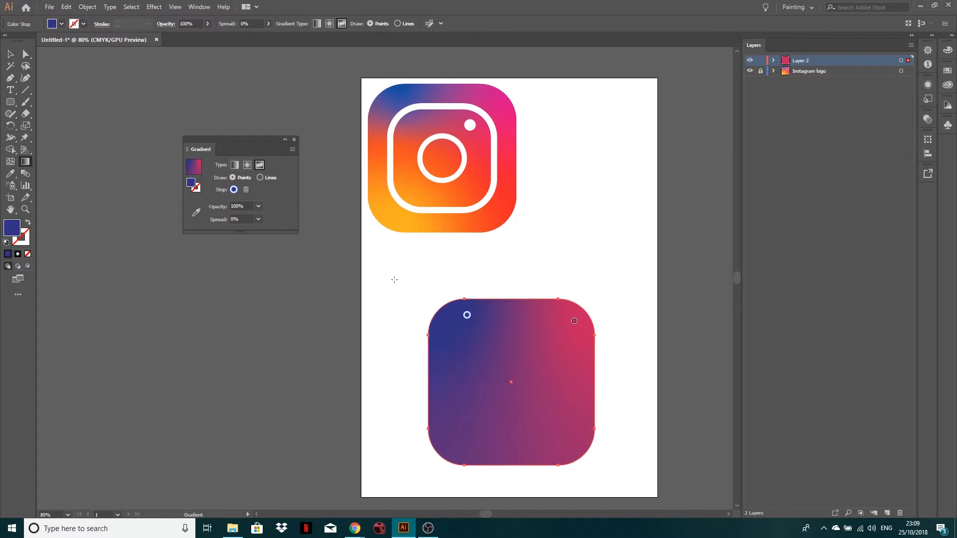
Add a gradient stop in the rounded square's lower-left corner and colour it yellow, with cyan and magenta at 0%.
left_click(457, 449)
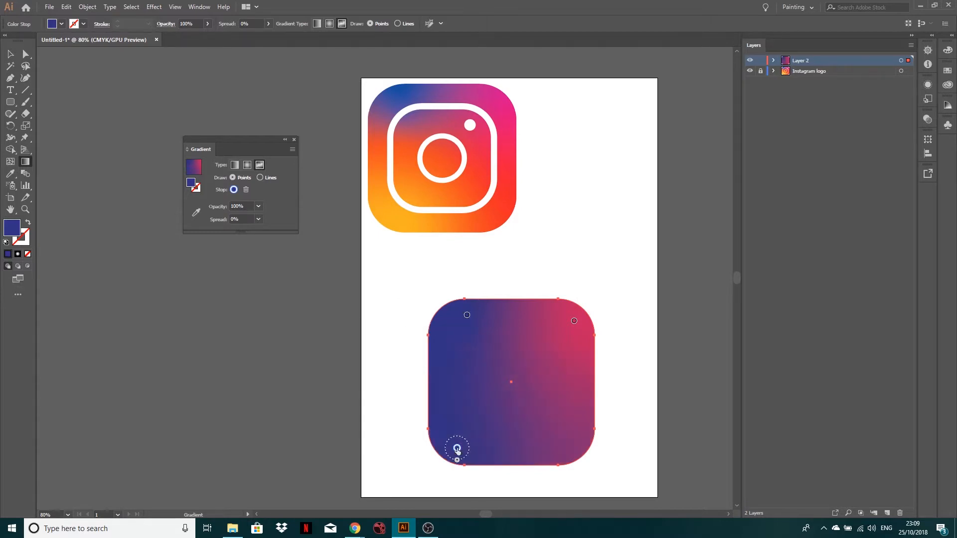
double_click(457, 448)
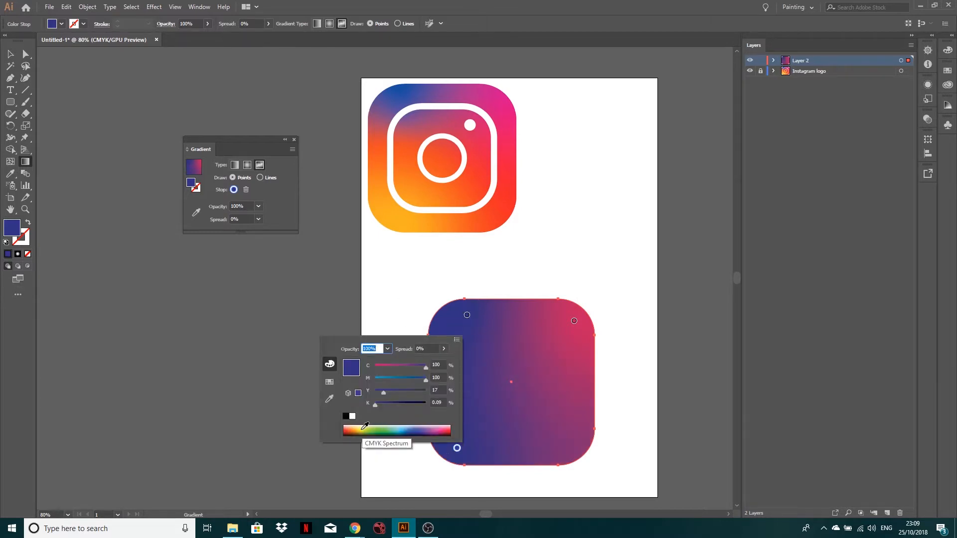
left_click(367, 429)
left_click_drag(381, 371, 374, 371)
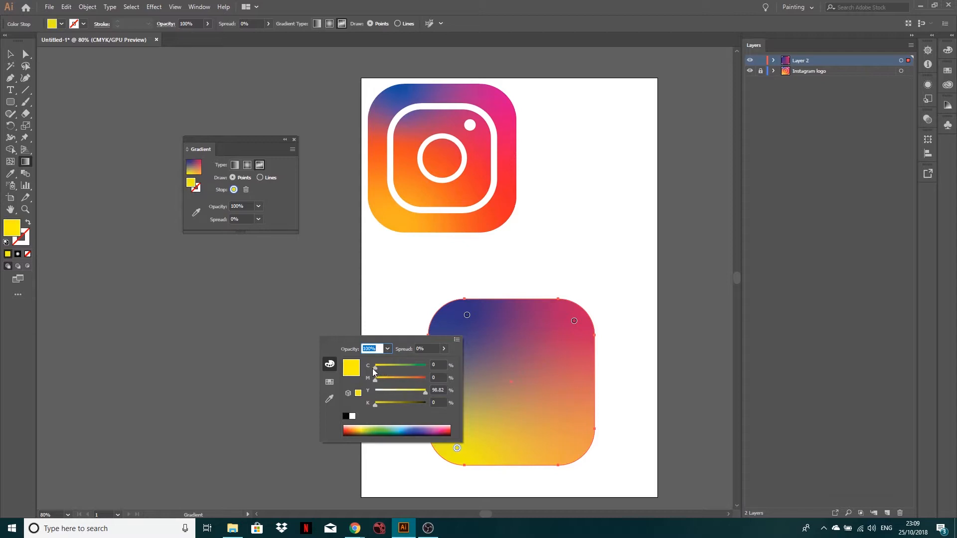
left_click(388, 317)
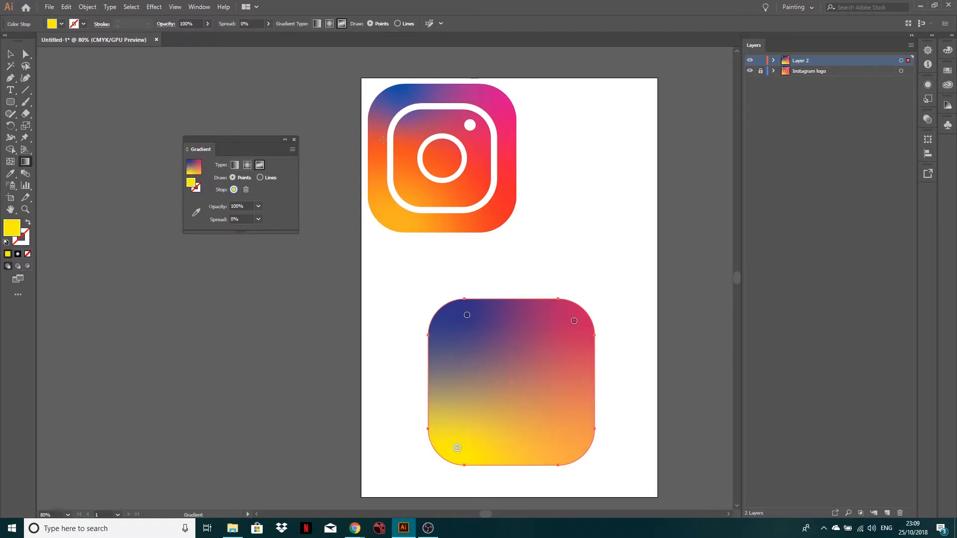
Draw a curved three-stop gradient line from the rounded square's left edge past its centre to the lower-right corner.
left_click(260, 178)
left_click(435, 375)
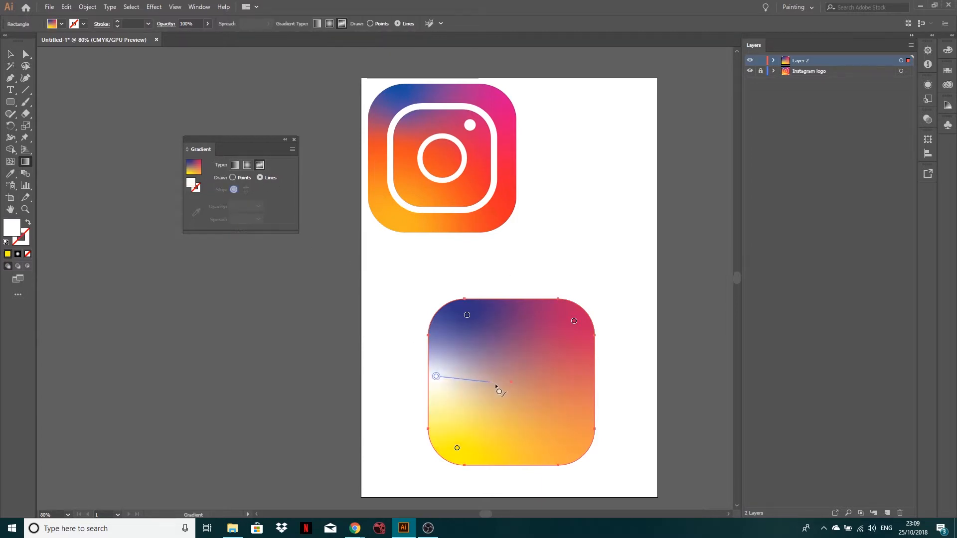
left_click(513, 392)
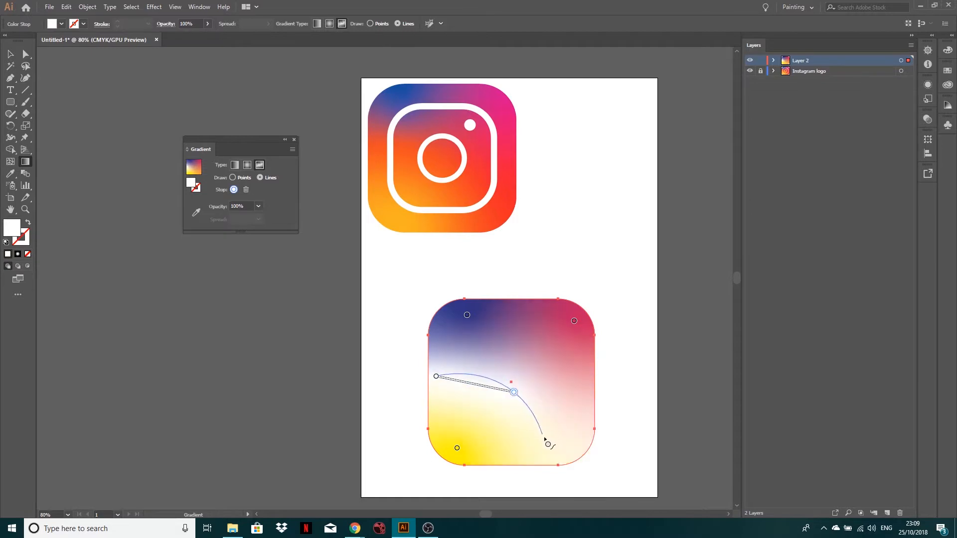
left_click(553, 459)
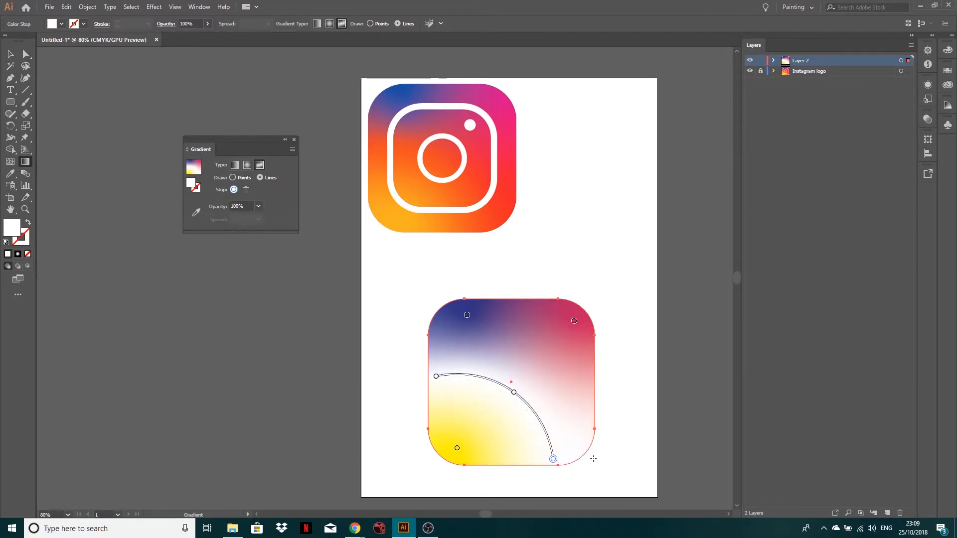
key("Escape")
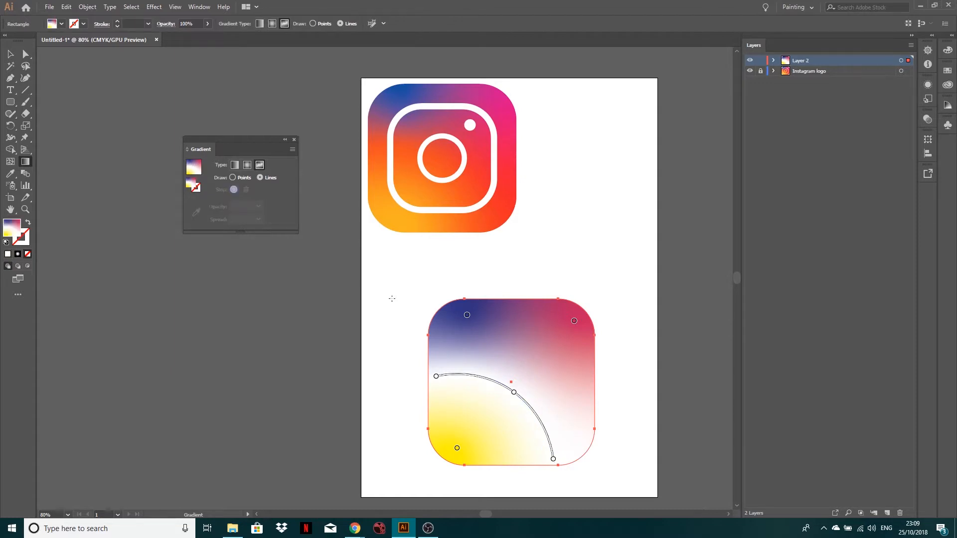
Colour the gradient line's first stop orange with magenta 85%, yellow 100%, and cyan and black at 0%.
double_click(436, 378)
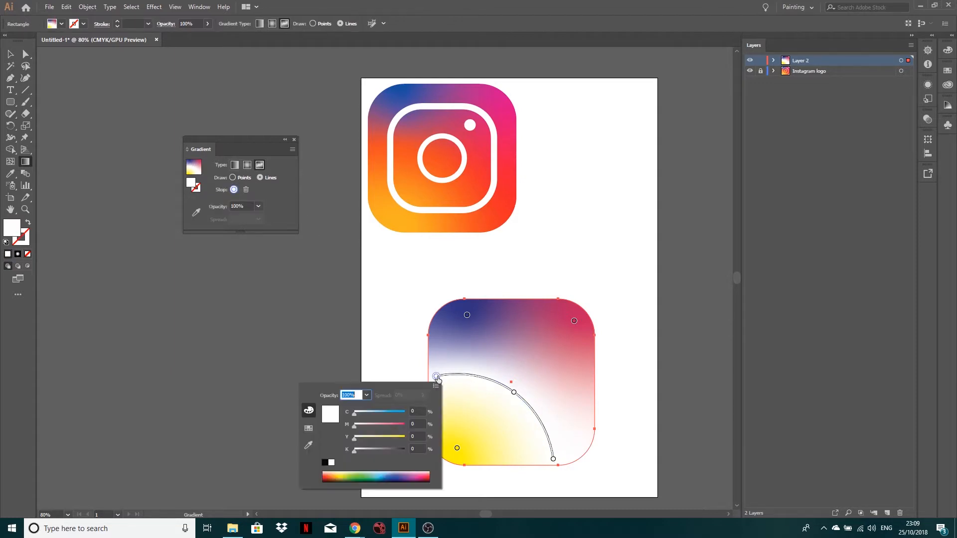
left_click(329, 478)
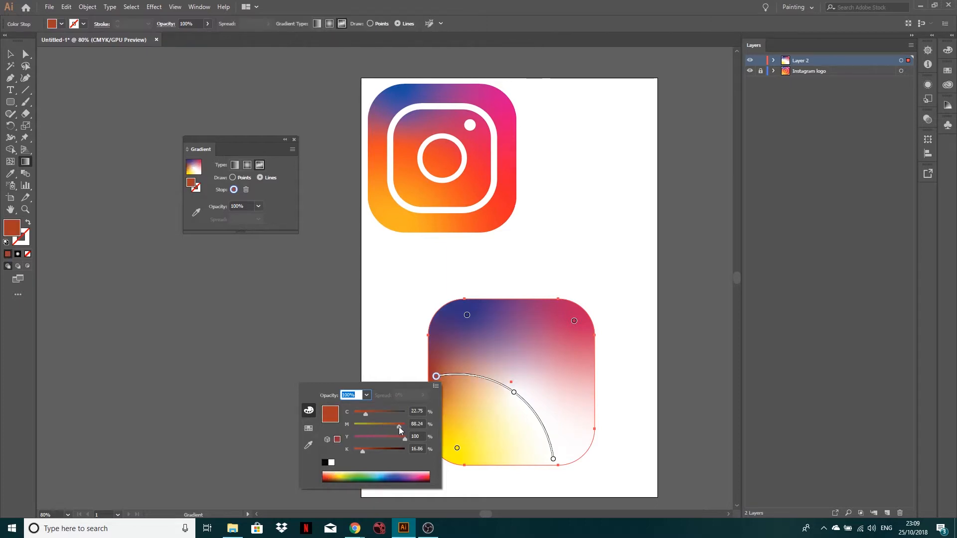
left_click_drag(399, 426, 354, 413)
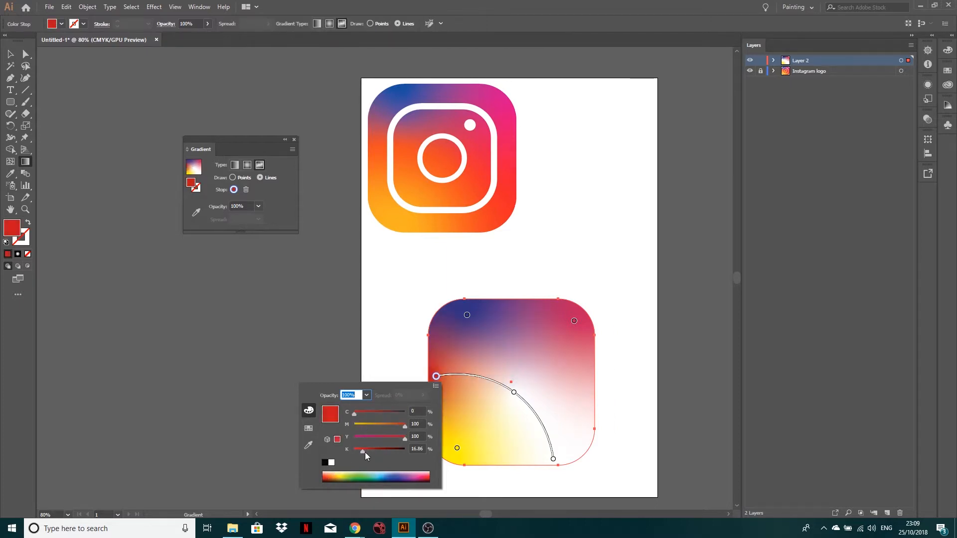
left_click_drag(364, 453, 355, 452)
left_click_drag(405, 426, 402, 427)
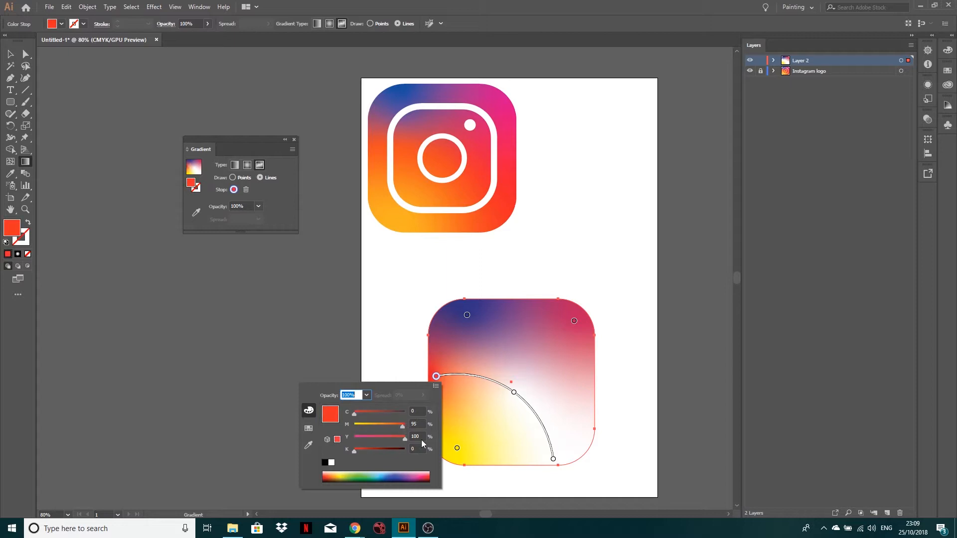
left_click(415, 423)
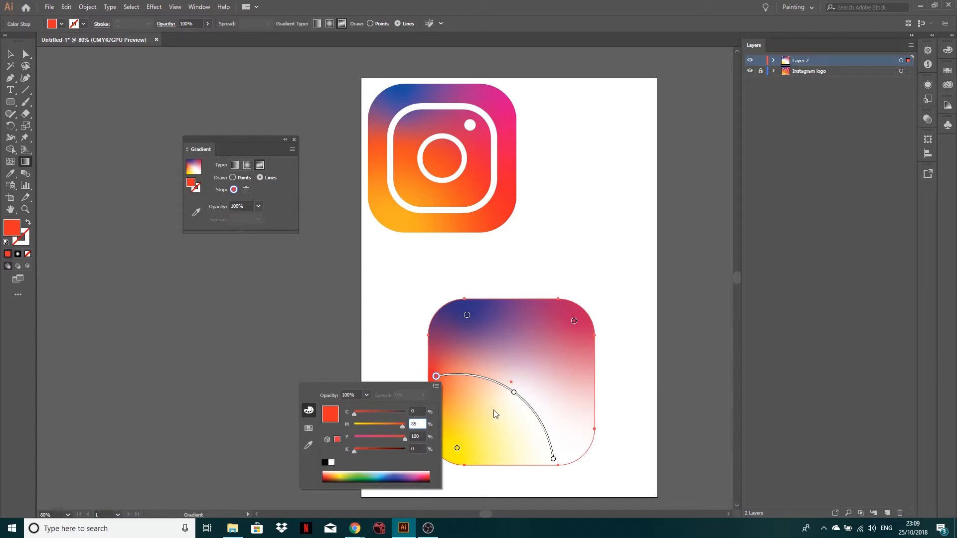
Colour the gradient line's middle and end stops orange with magenta 85% and yellow 100%, and deselect the rounded square.
double_click(513, 393)
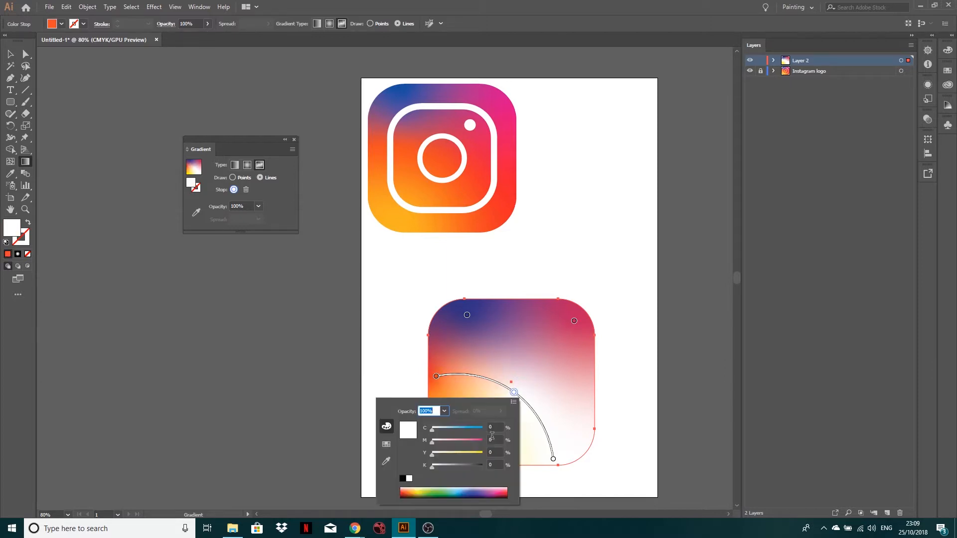
left_click(494, 439)
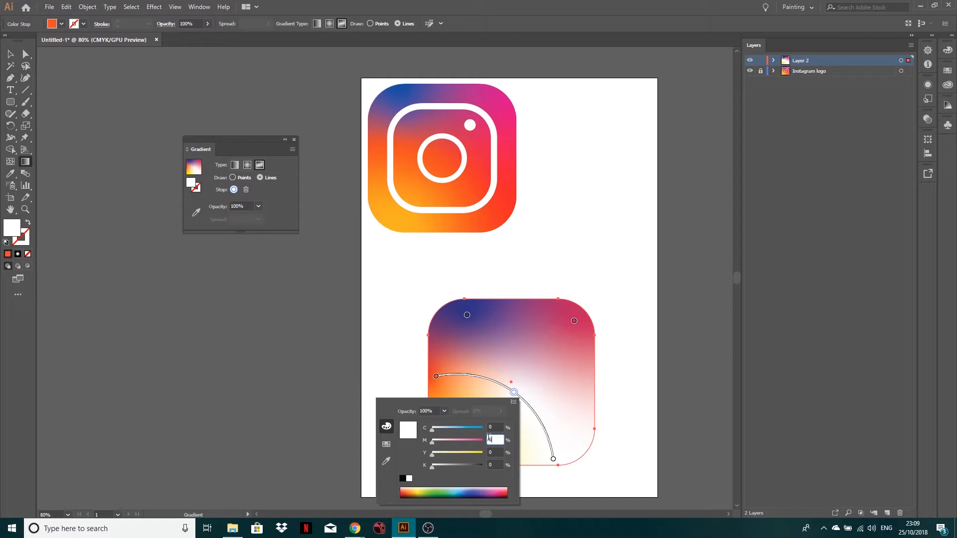
left_click(493, 452)
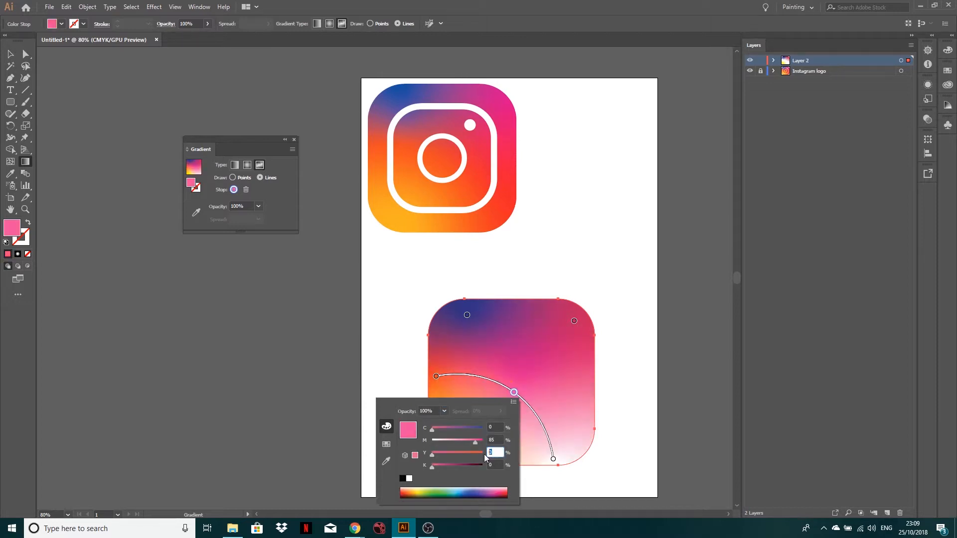
double_click(554, 459)
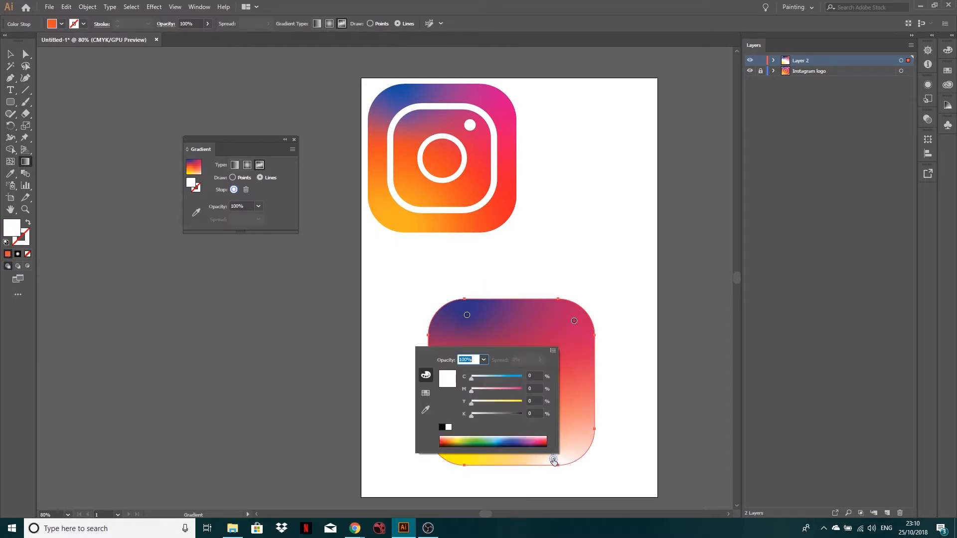
left_click(535, 388)
left_click(531, 401)
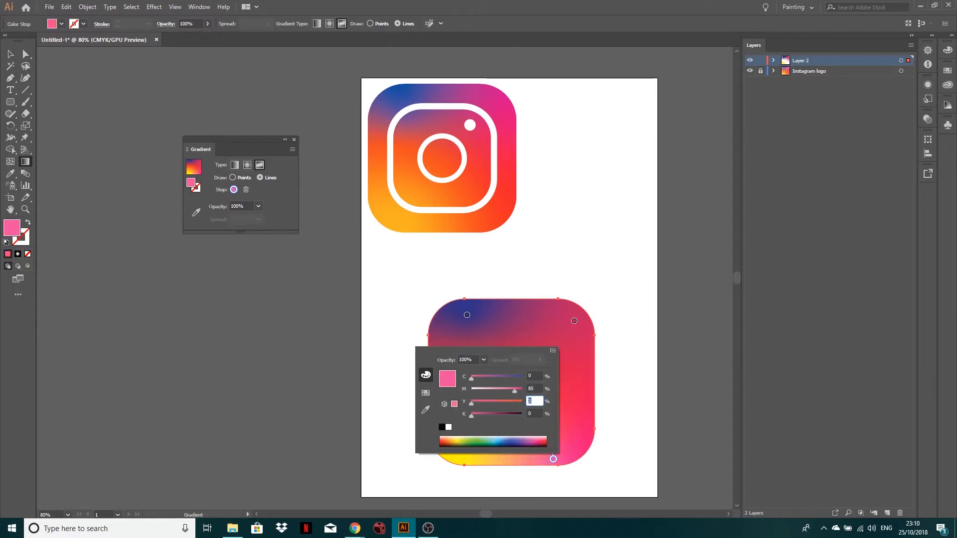
type("100")
key("Return")
left_click(10, 54)
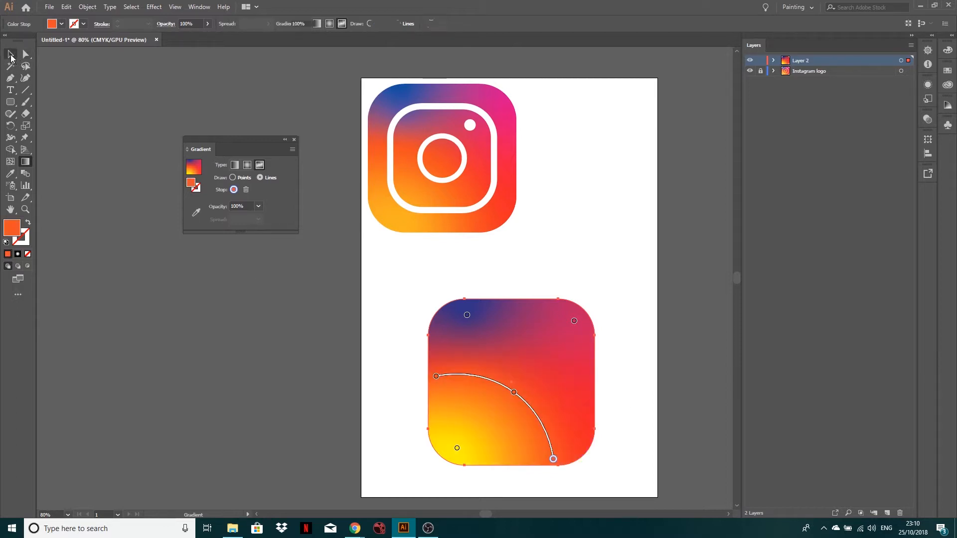
left_click(243, 377)
Reopen the rounded square's gradient in points mode and shift the yellow stop and the line's middle stop slightly toward the lower-left corner.
left_click(500, 394)
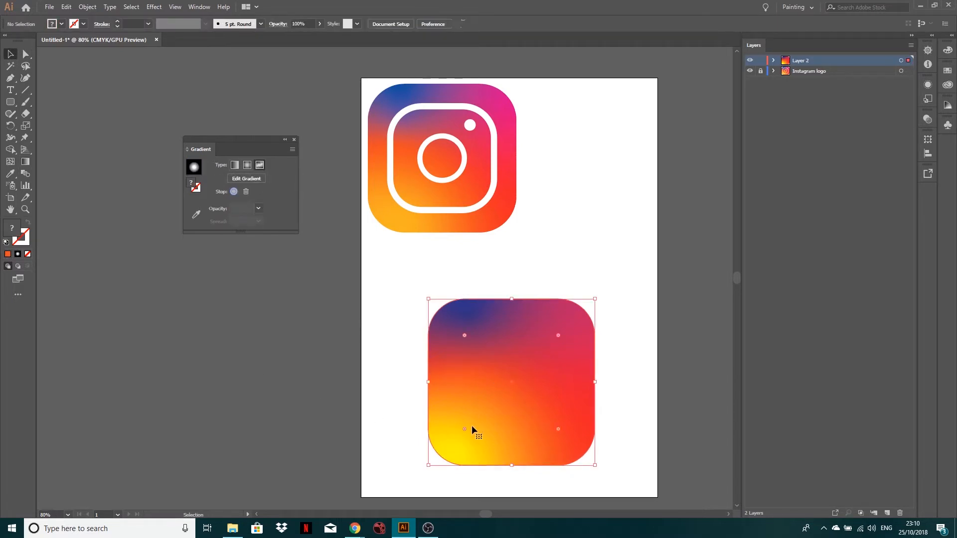
key("g")
left_click(457, 448)
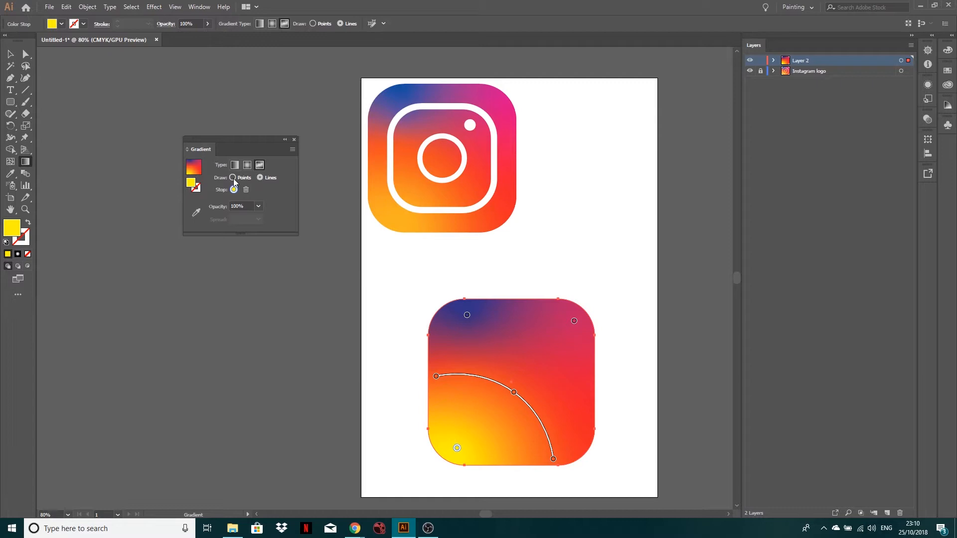
left_click(233, 178)
left_click(457, 449)
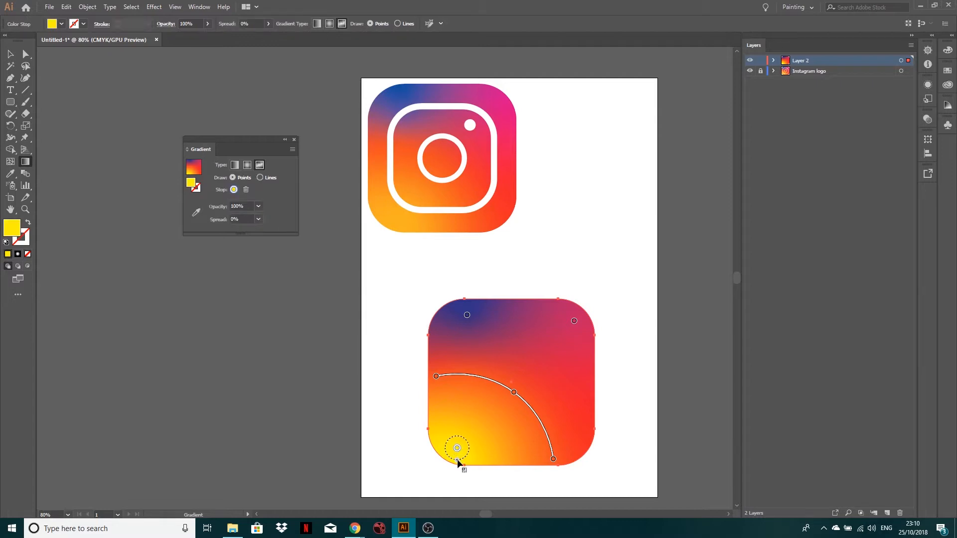
left_click_drag(458, 454, 449, 458)
left_click_drag(515, 393, 503, 397)
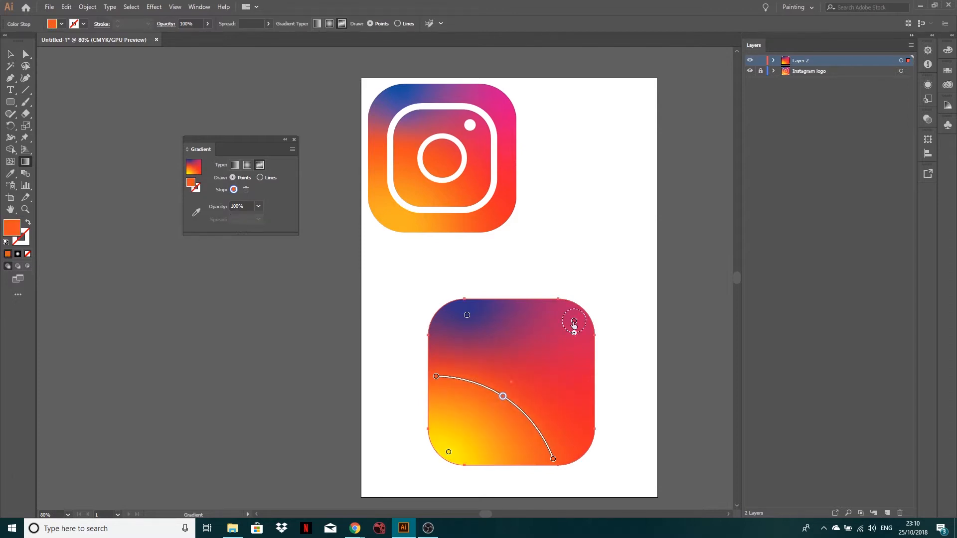
Move the pink stop closer to the rounded square's upper-right corner and enlarge its spread.
left_click_drag(574, 321, 579, 314)
left_click(578, 324)
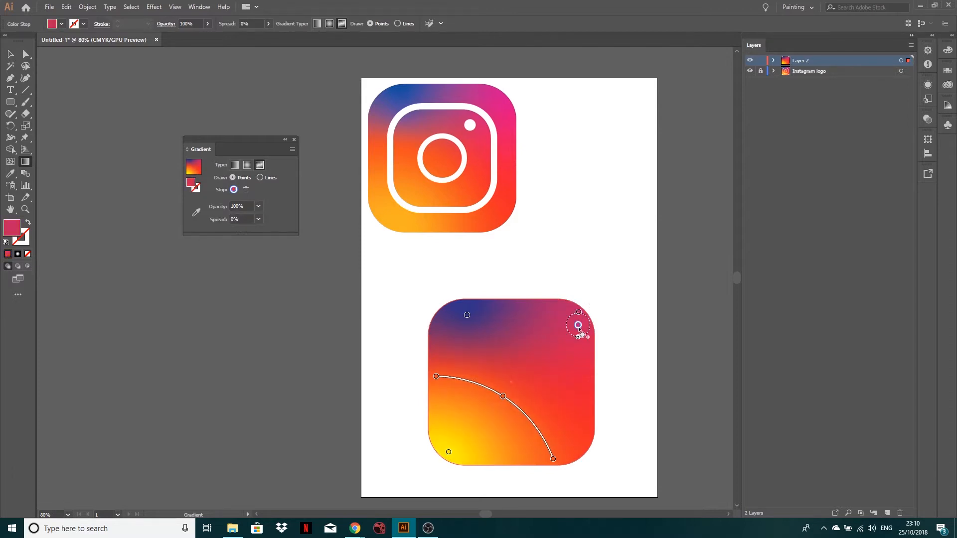
key("ctrl+z")
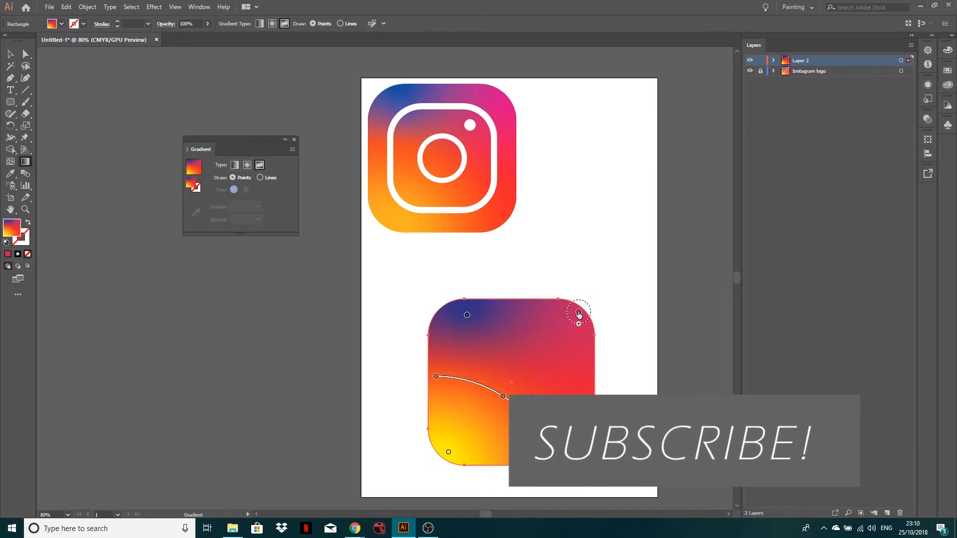
left_click(578, 313)
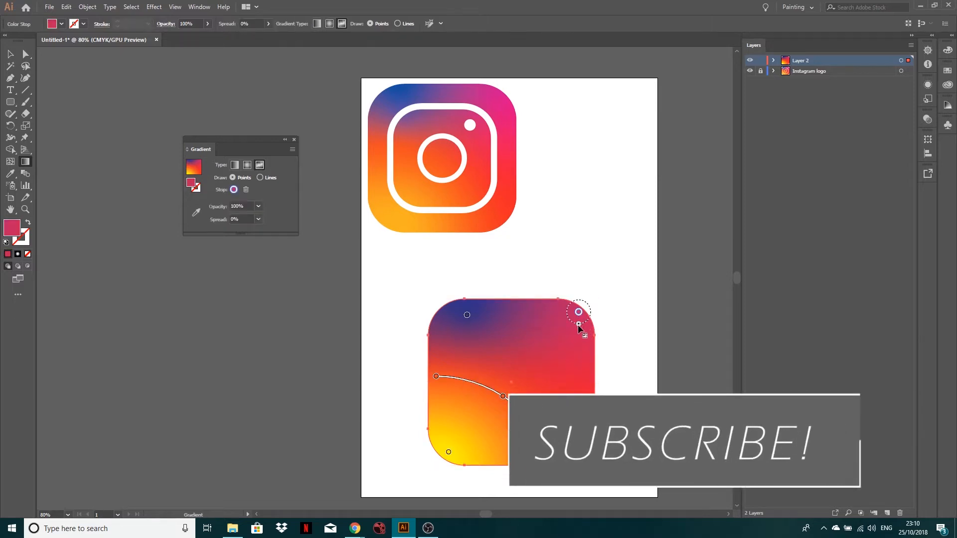
left_click_drag(578, 324, 578, 344)
Try a larger spread on the blue stop in the upper-left corner, and undo it.
left_click(467, 315)
left_click_drag(468, 325, 490, 351)
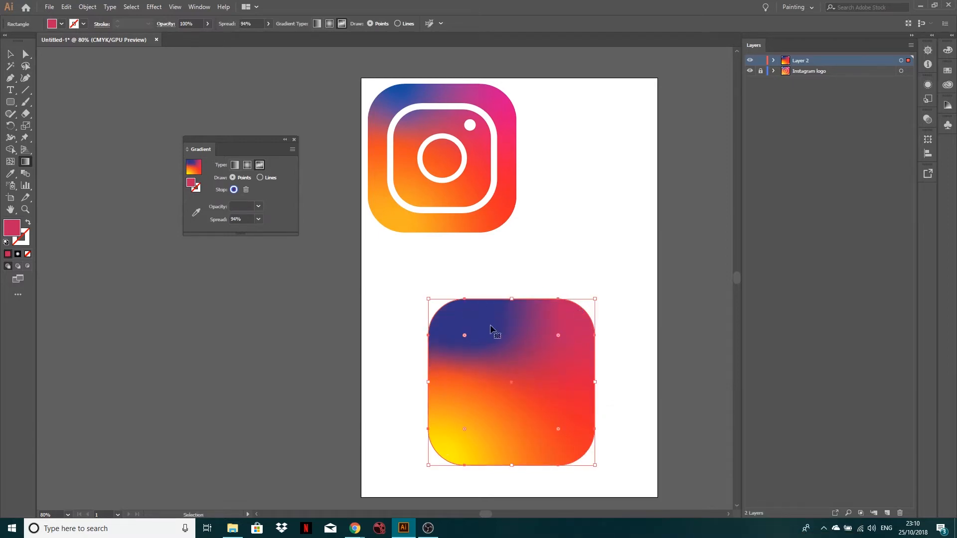
key("ctrl+z")
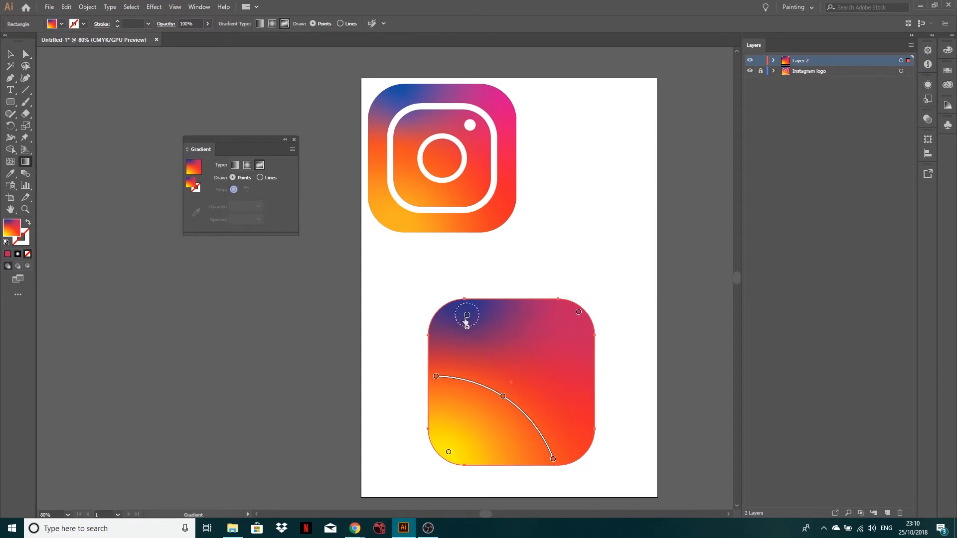
Move the blue stop slightly closer to the rounded square's left edge, and deselect the shape.
left_click_drag(466, 316, 455, 315)
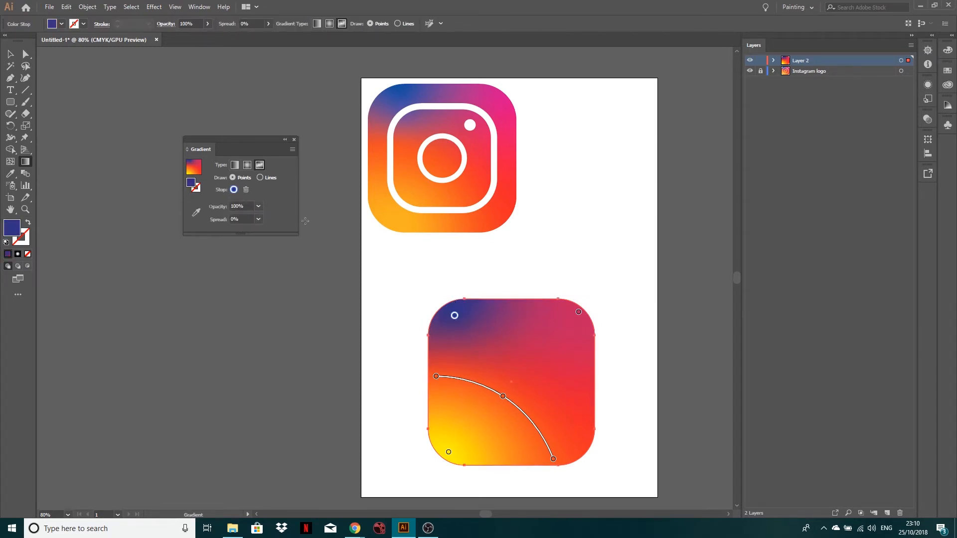
left_click(10, 54)
left_click(330, 351)
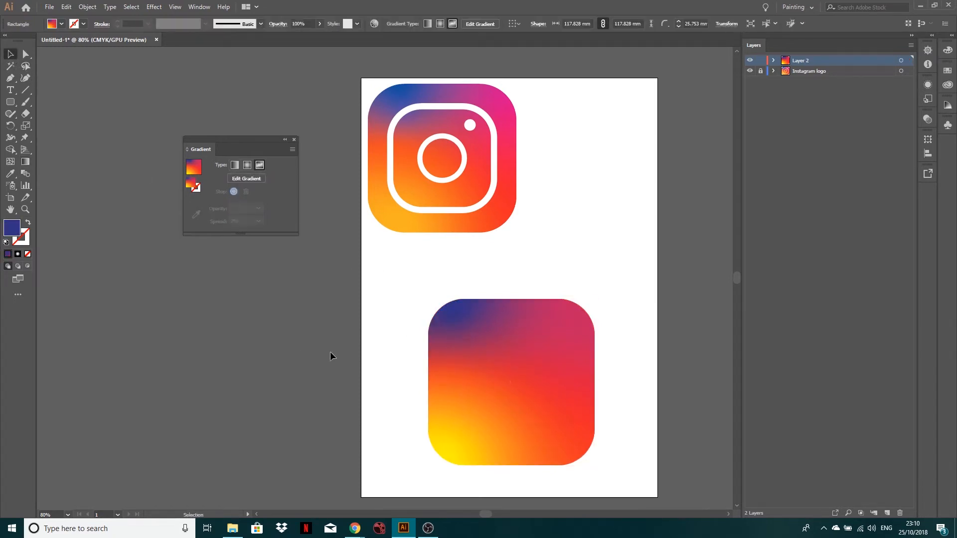
Draw a rounded square about 84 mm wide overlapping the gradient square's upper edge, and round its corners to about 27 mm.
left_click_drag(10, 102, 50, 117)
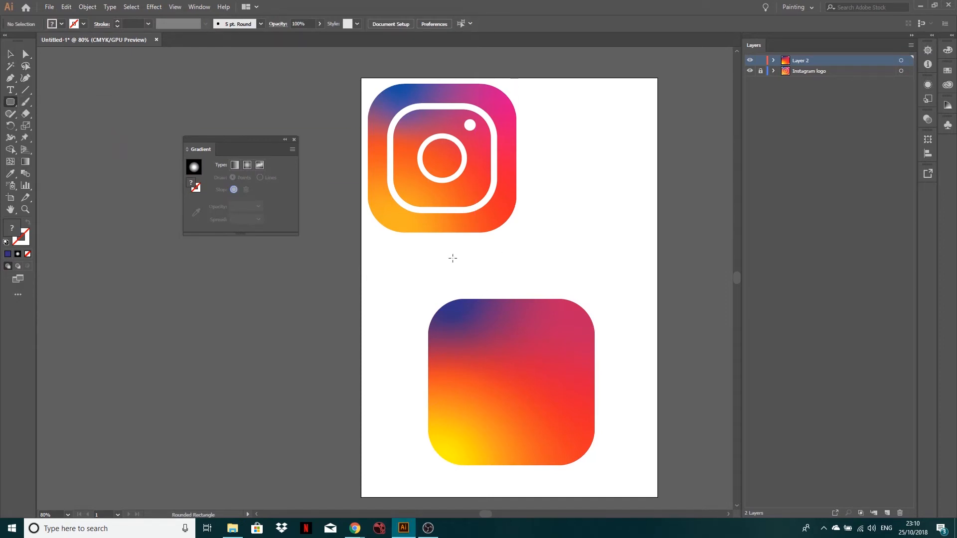
mouse_move(452, 258)
left_mouse_down()
mouse_move(536, 318)
mouse_move(570, 376)
left_mouse_up()
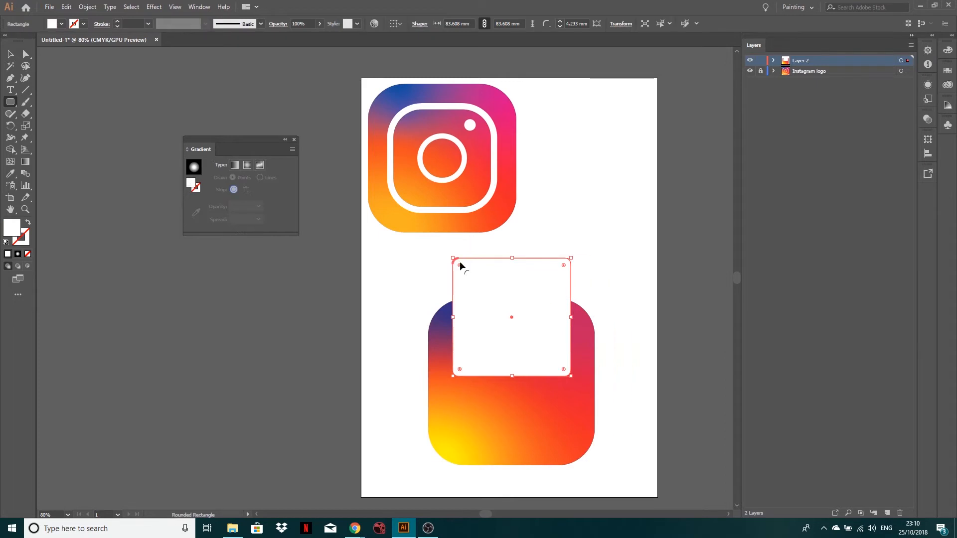
left_click_drag(462, 267, 492, 293)
Remove the new rounded square's fill and give it a white stroke of 14 pt.
left_click(27, 254)
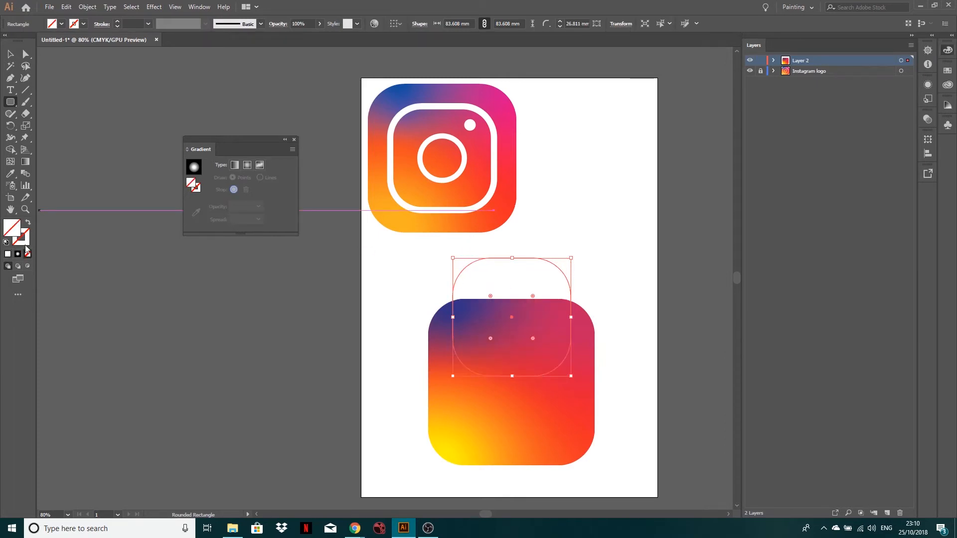
left_click(8, 255)
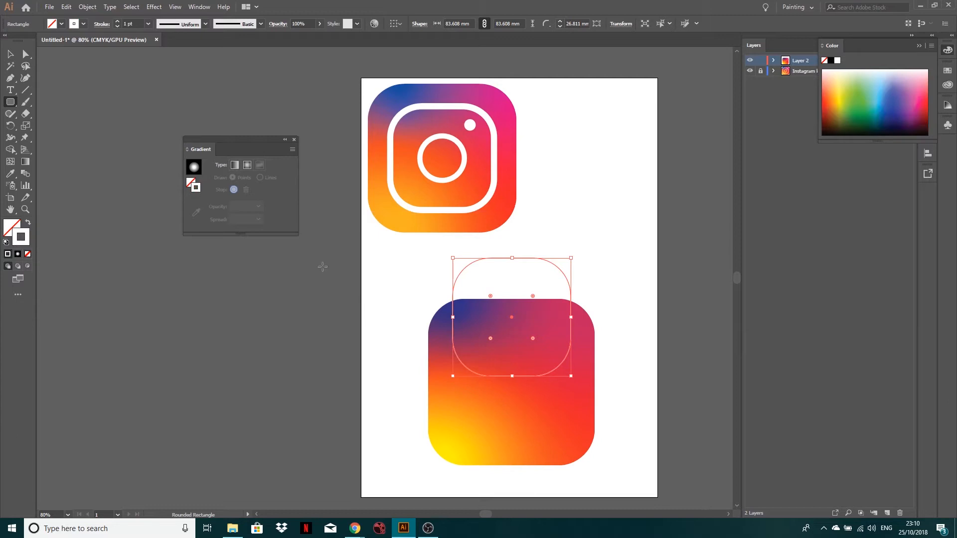
left_click(117, 23)
left_click(118, 22)
left_click(118, 23)
left_click(117, 22)
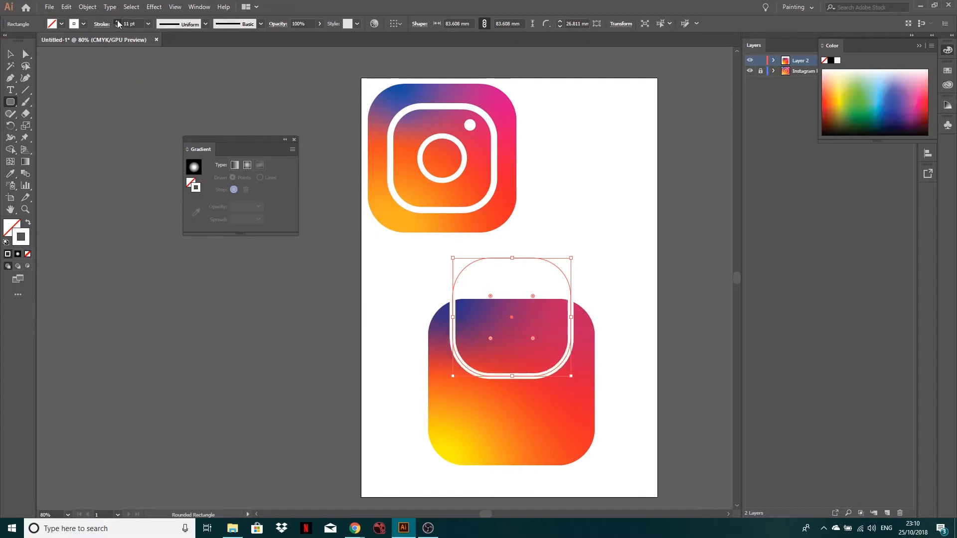
left_click(117, 23)
left_click(117, 23)
left_click(117, 22)
Centre the white rounded outline inside the gradient square and deselect it.
left_click(10, 53)
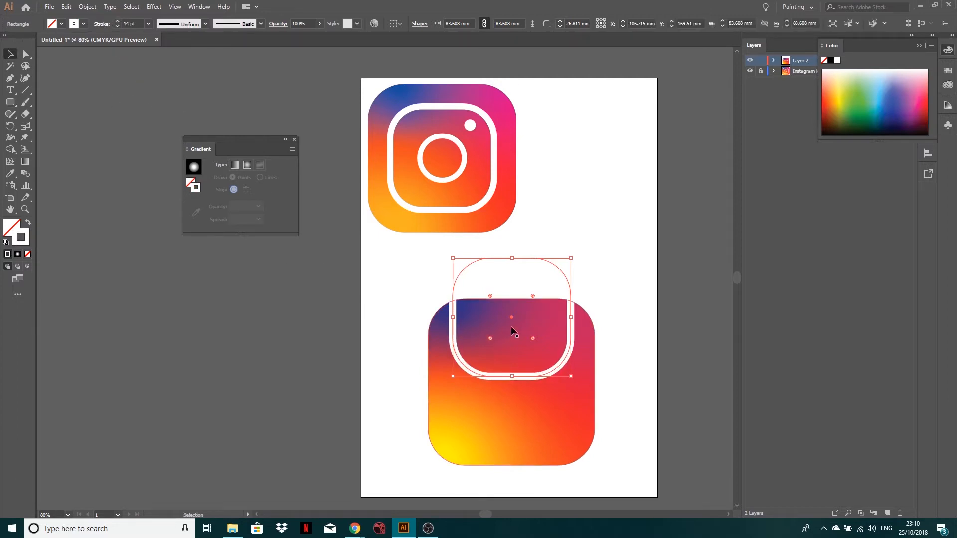
left_click_drag(511, 327, 510, 382)
left_click(559, 267)
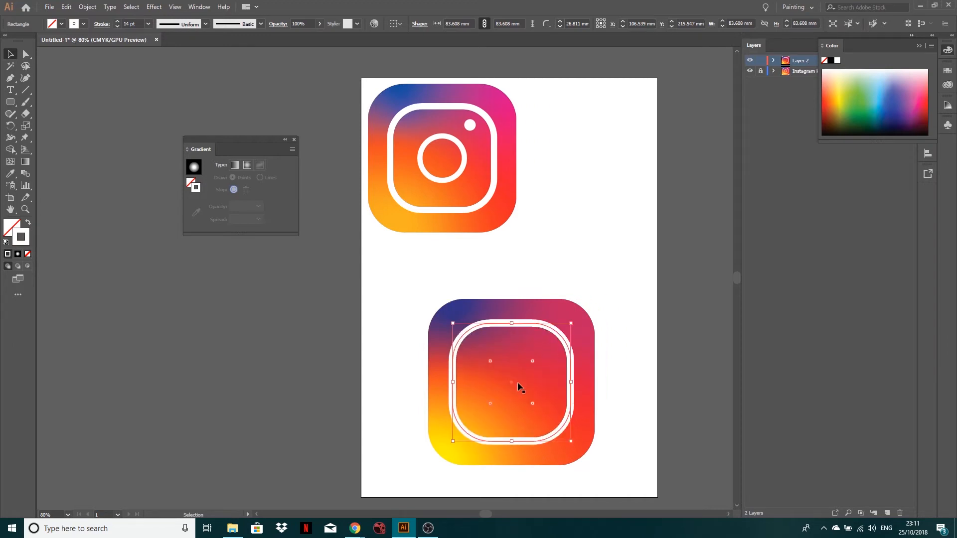
Draw an unfilled, white-stroked circle about 28 mm in diameter and centre it inside the white rounded outline.
left_click_drag(10, 101, 45, 125)
left_click_drag(564, 186, 597, 226)
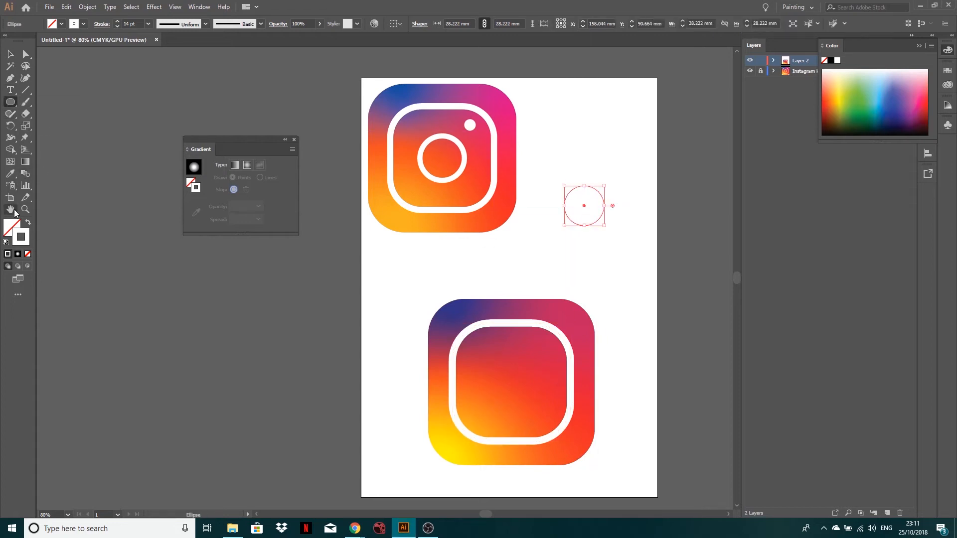
left_click(10, 55)
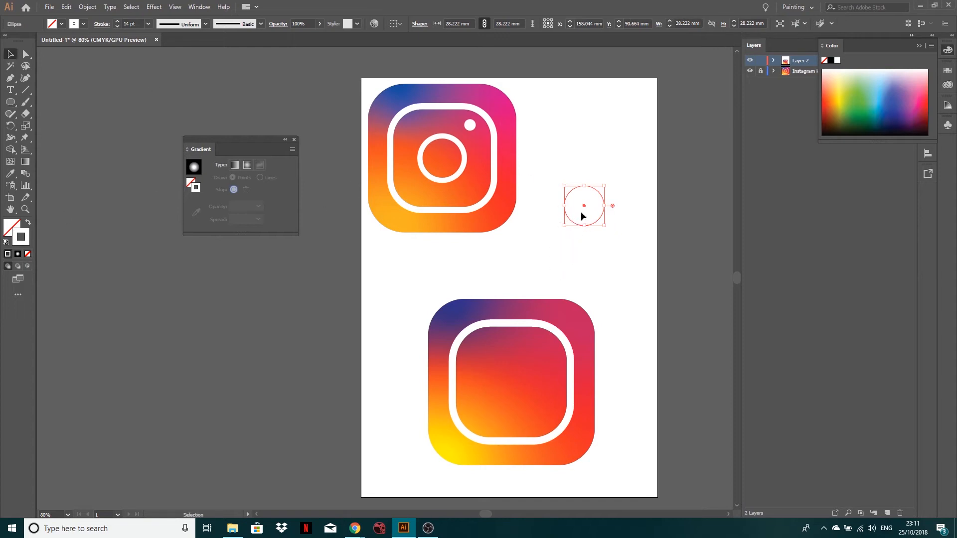
left_click_drag(586, 210, 516, 381)
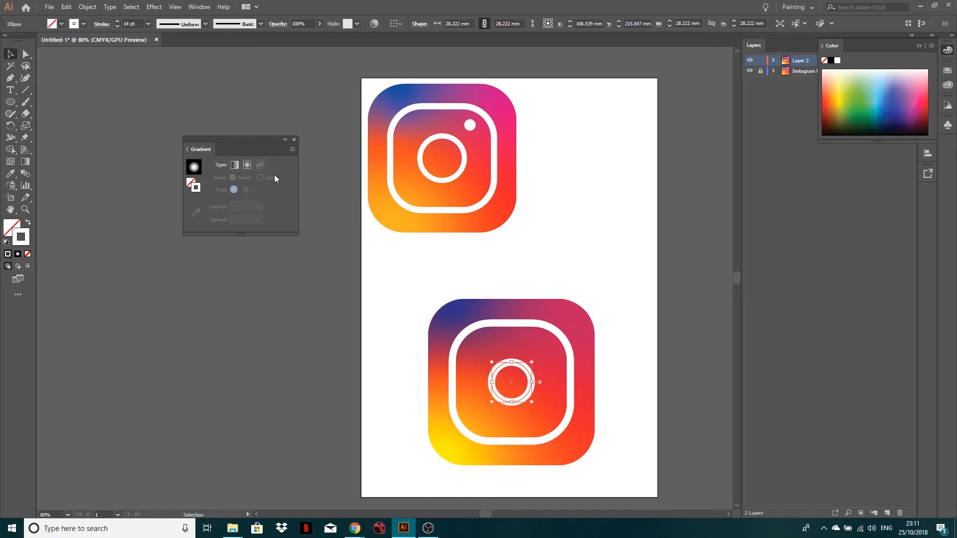
Enlarge the central circle from its centre to about 36 mm and set its stroke to 12 pt.
left_click_drag(533, 364, 539, 359)
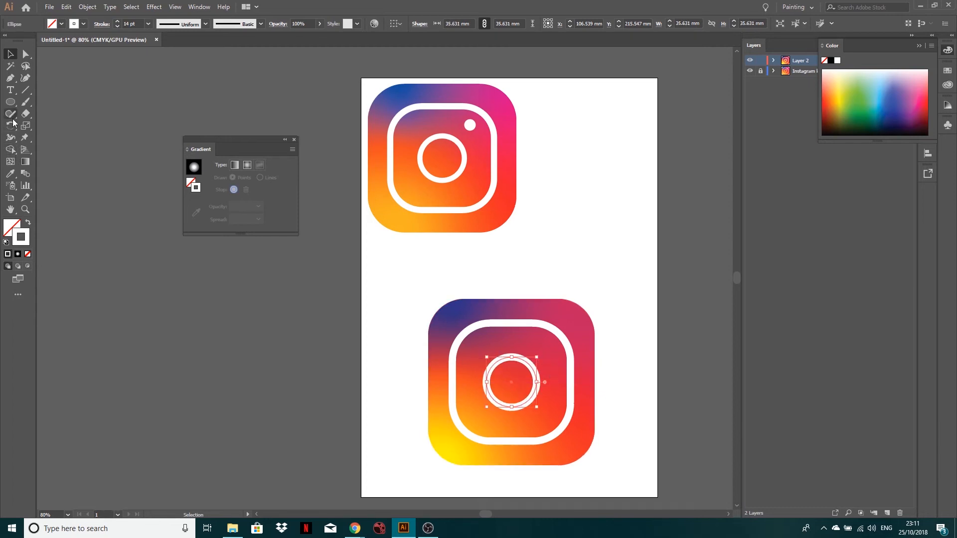
left_click(118, 26)
left_click(118, 26)
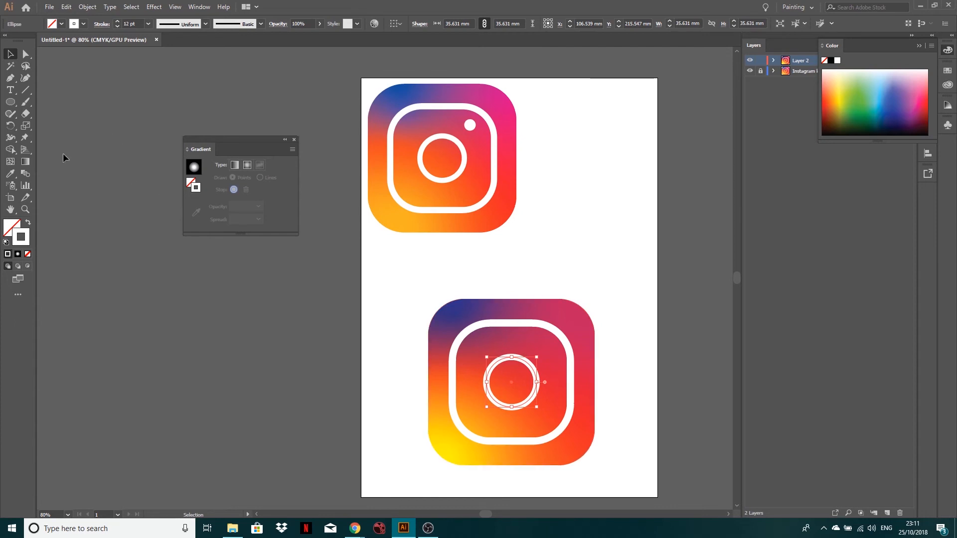
Draw a small circle about 7 mm in diameter on the blank artboard area, with white fill and no stroke.
left_click(10, 102)
left_click_drag(575, 211, 586, 221)
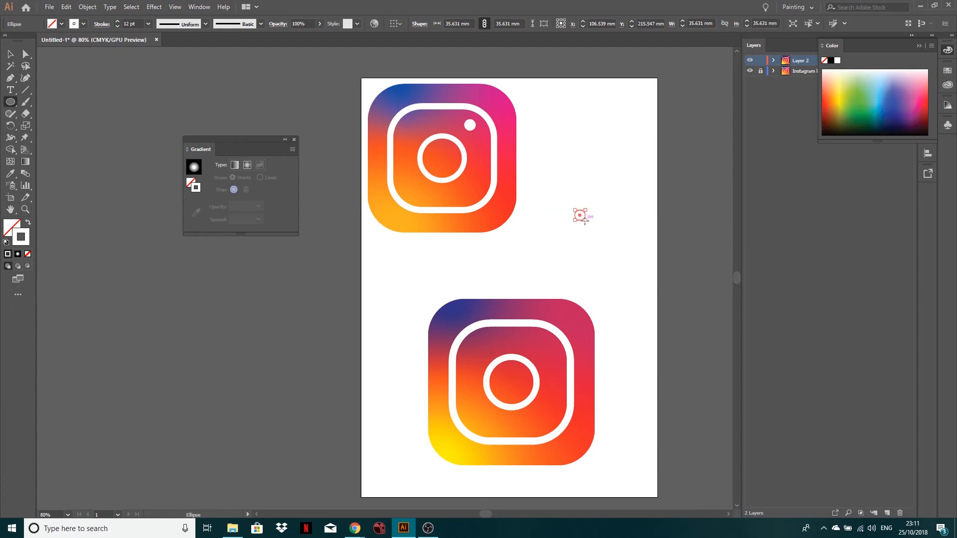
left_click(28, 253)
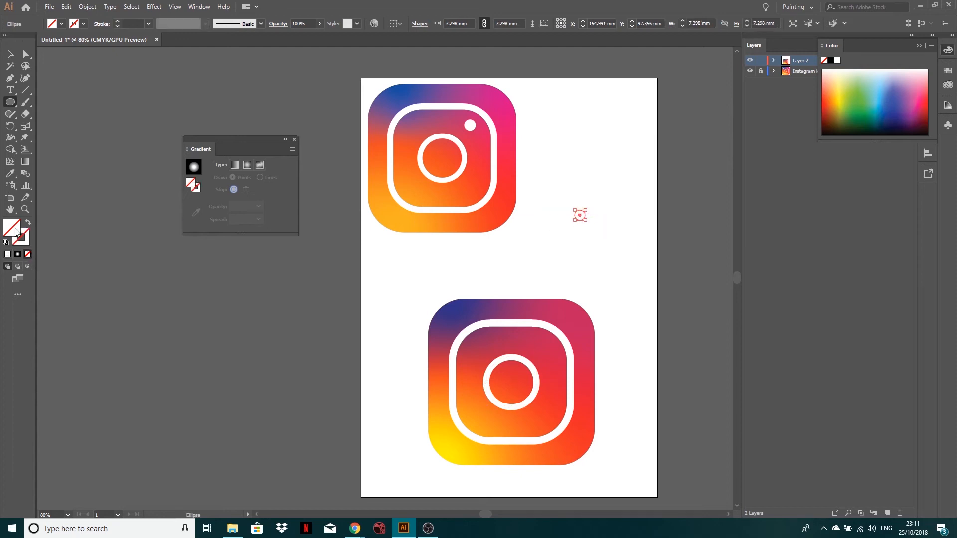
left_click(7, 254)
Place the small white dot inside the white outline's upper-right corner, fine-tune its position, and deselect it.
left_click(10, 53)
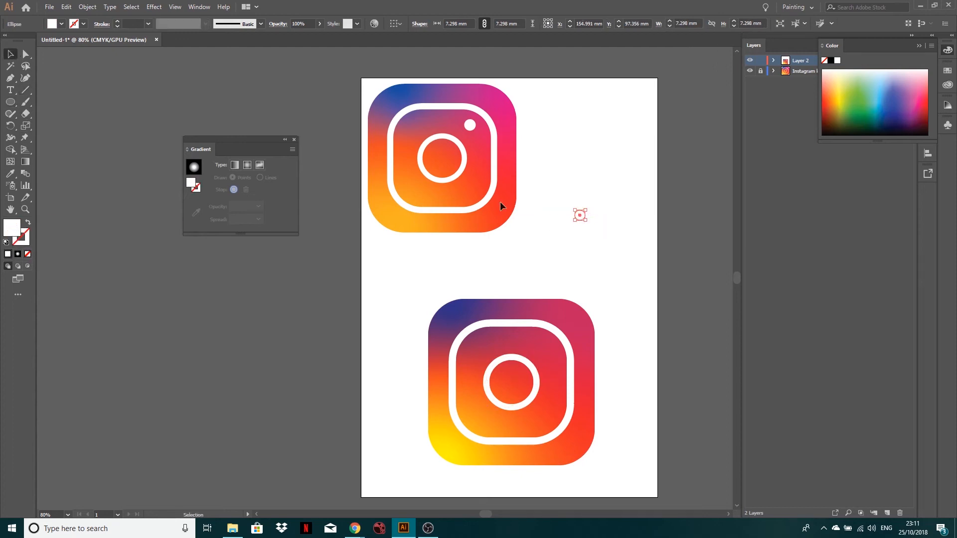
left_click_drag(581, 214, 546, 346)
left_click(609, 231)
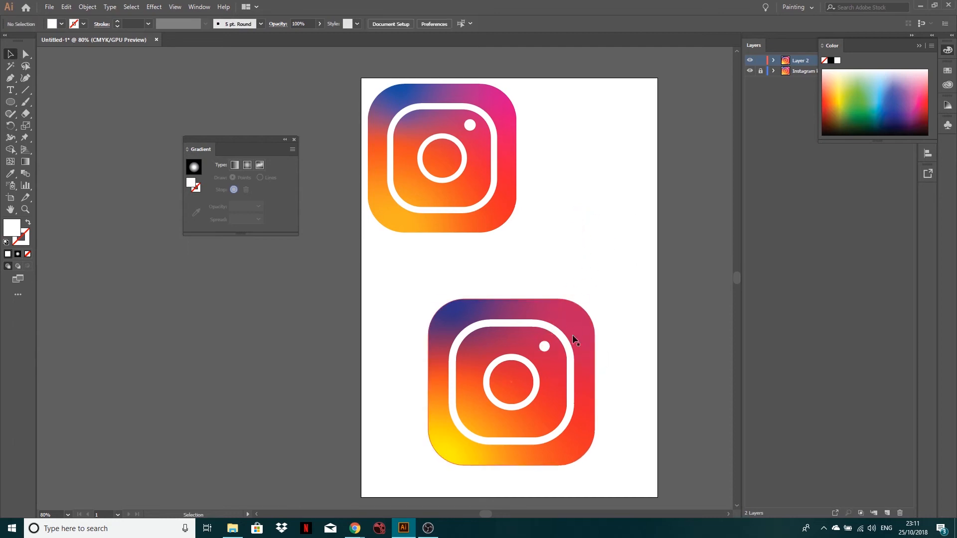
left_click(546, 348)
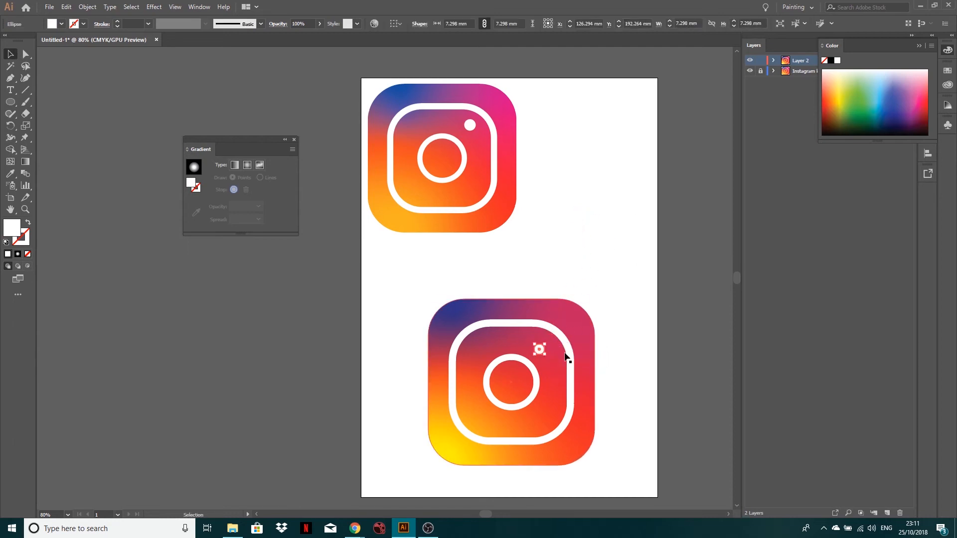
key("Right")
key("Right")
key("Up")
left_click(623, 267)
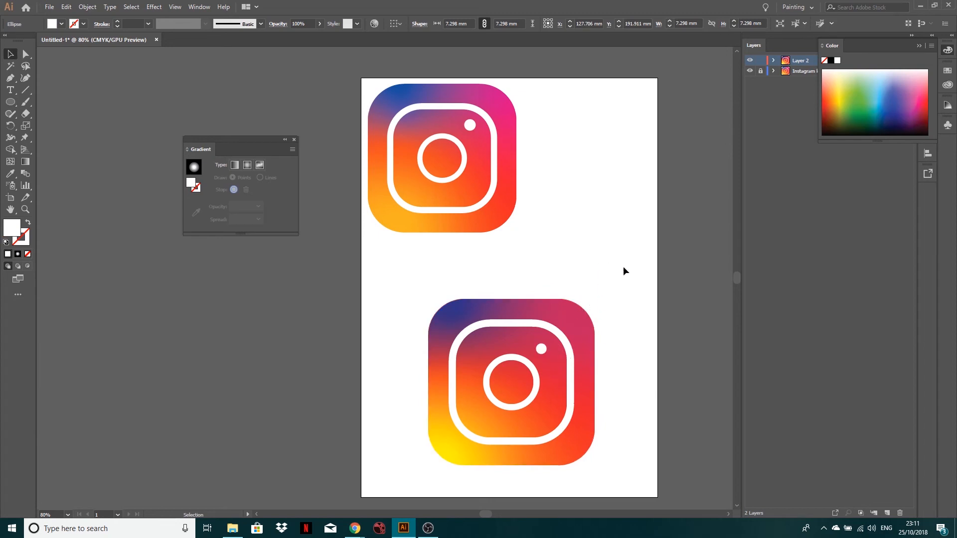
Round the gradient square's corners slightly more with its live corner handles, and deselect it.
left_click(581, 309)
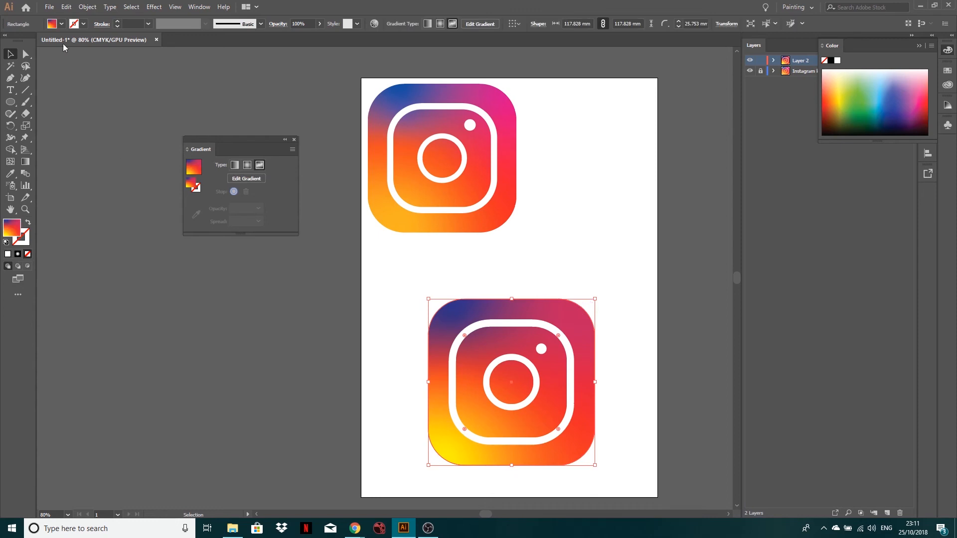
left_click(26, 54)
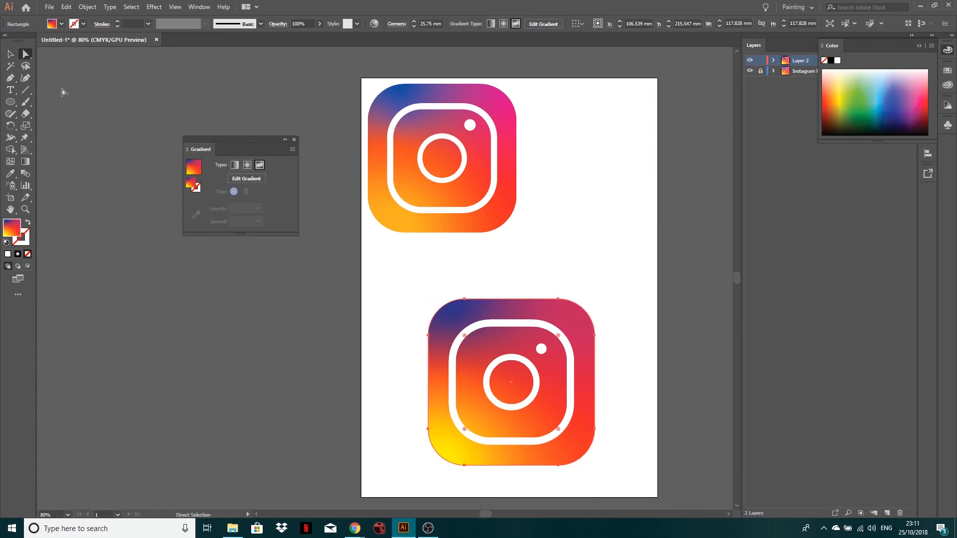
left_click(11, 54)
left_click(372, 344)
left_click(438, 321)
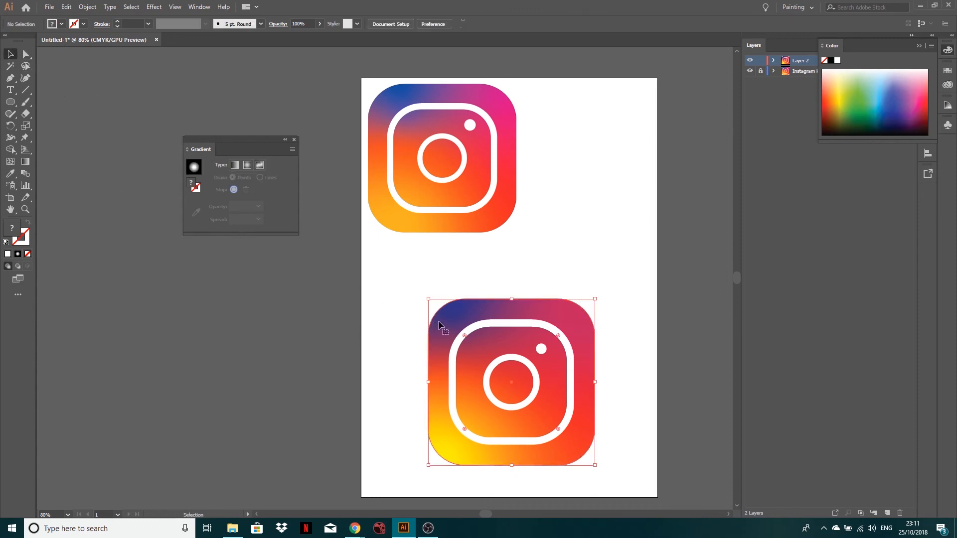
left_click_drag(464, 334, 473, 340)
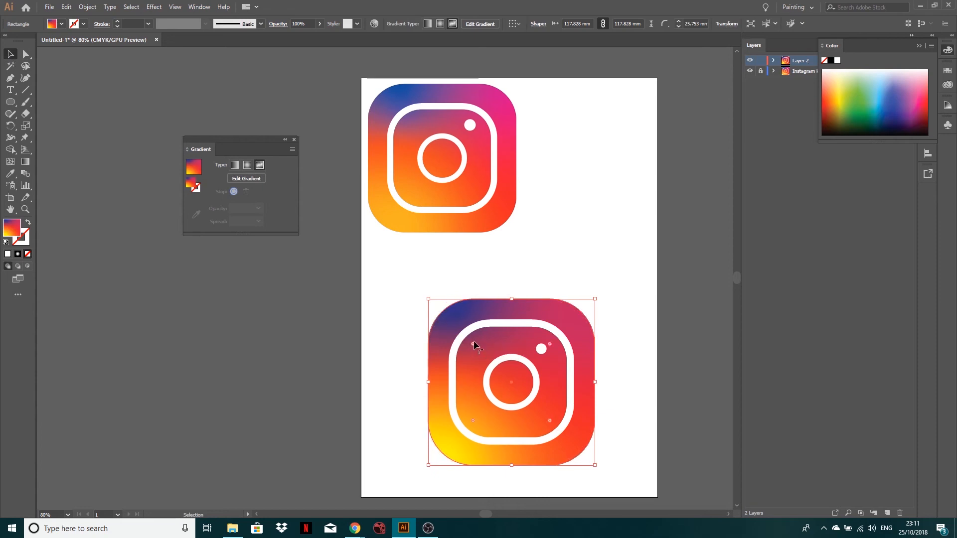
left_click(606, 230)
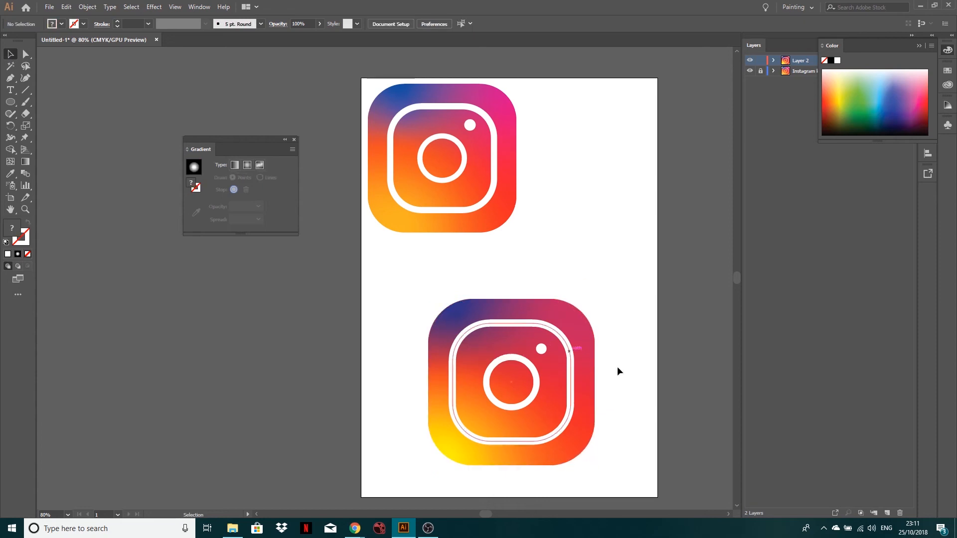